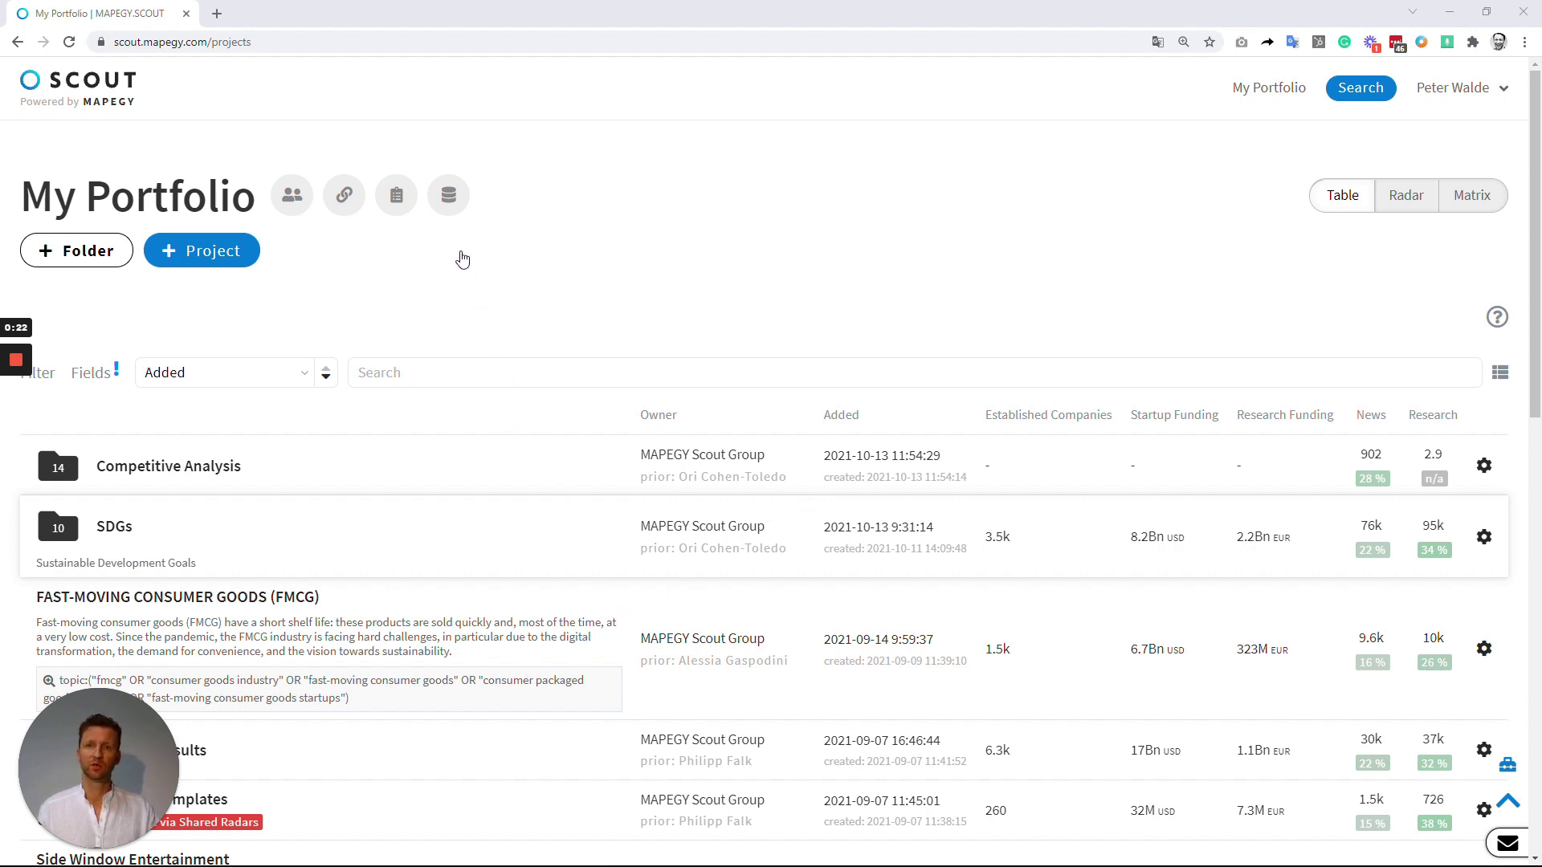
Open the MAPEGY Library, filter its entries by the Transport tag and look through the filtered list.
click(450, 199)
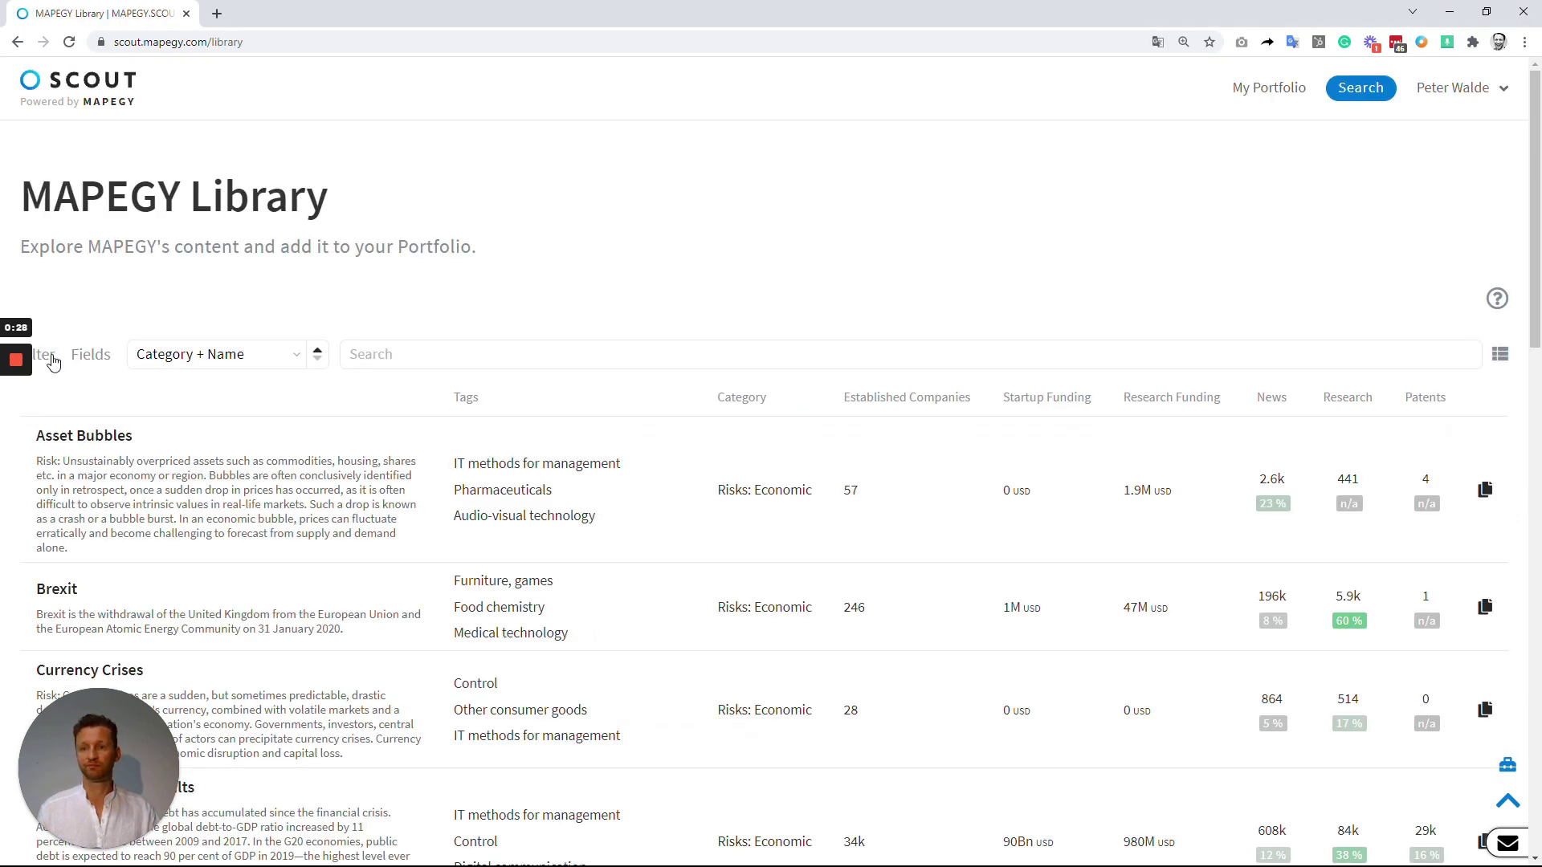
click(48, 362)
click(277, 395)
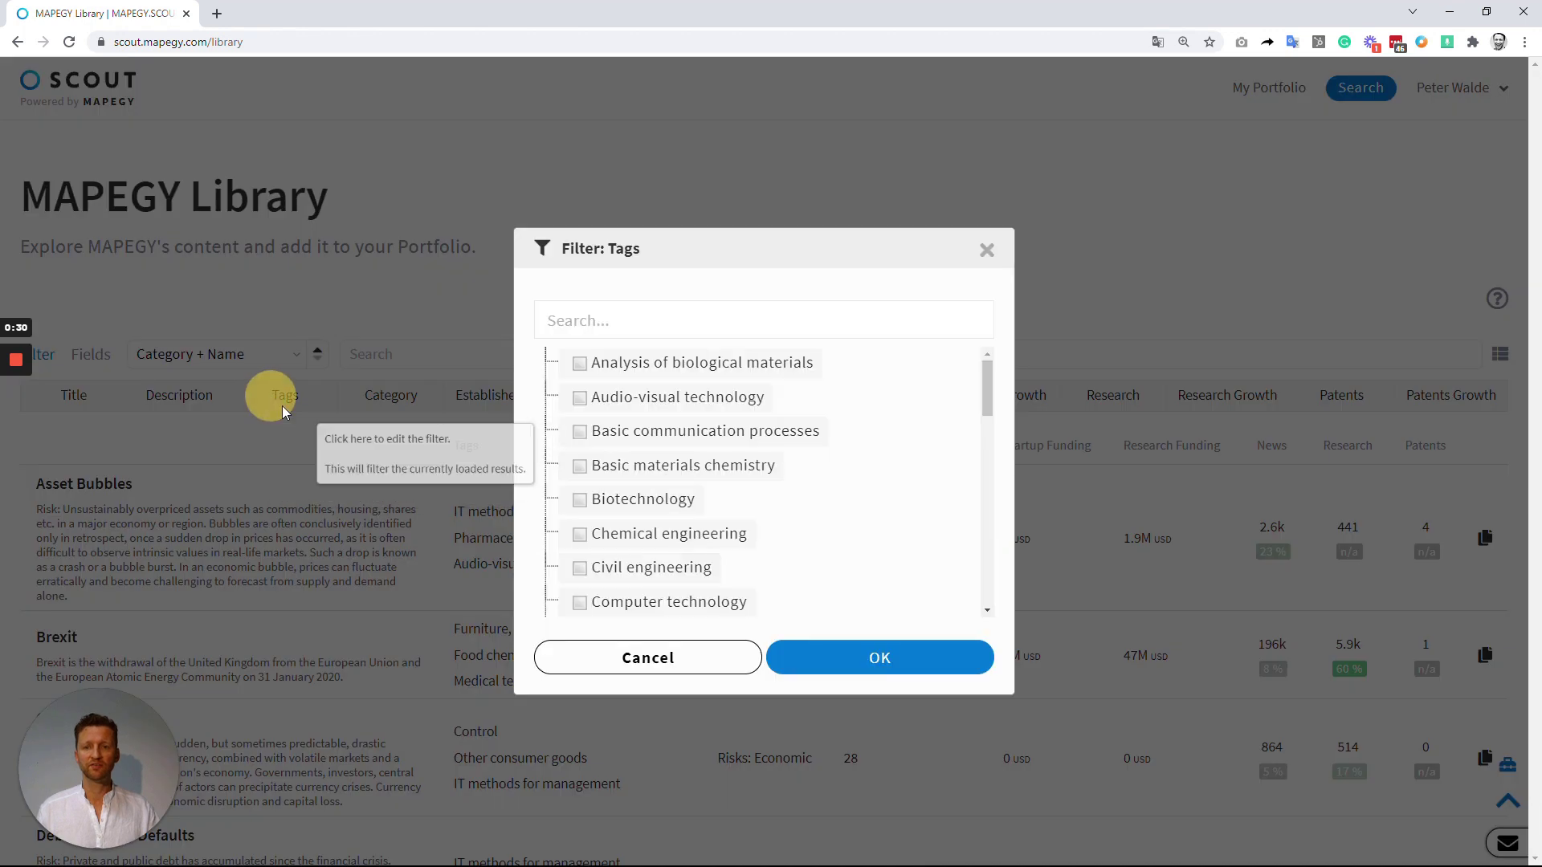
scroll(700, 480, down, 12)
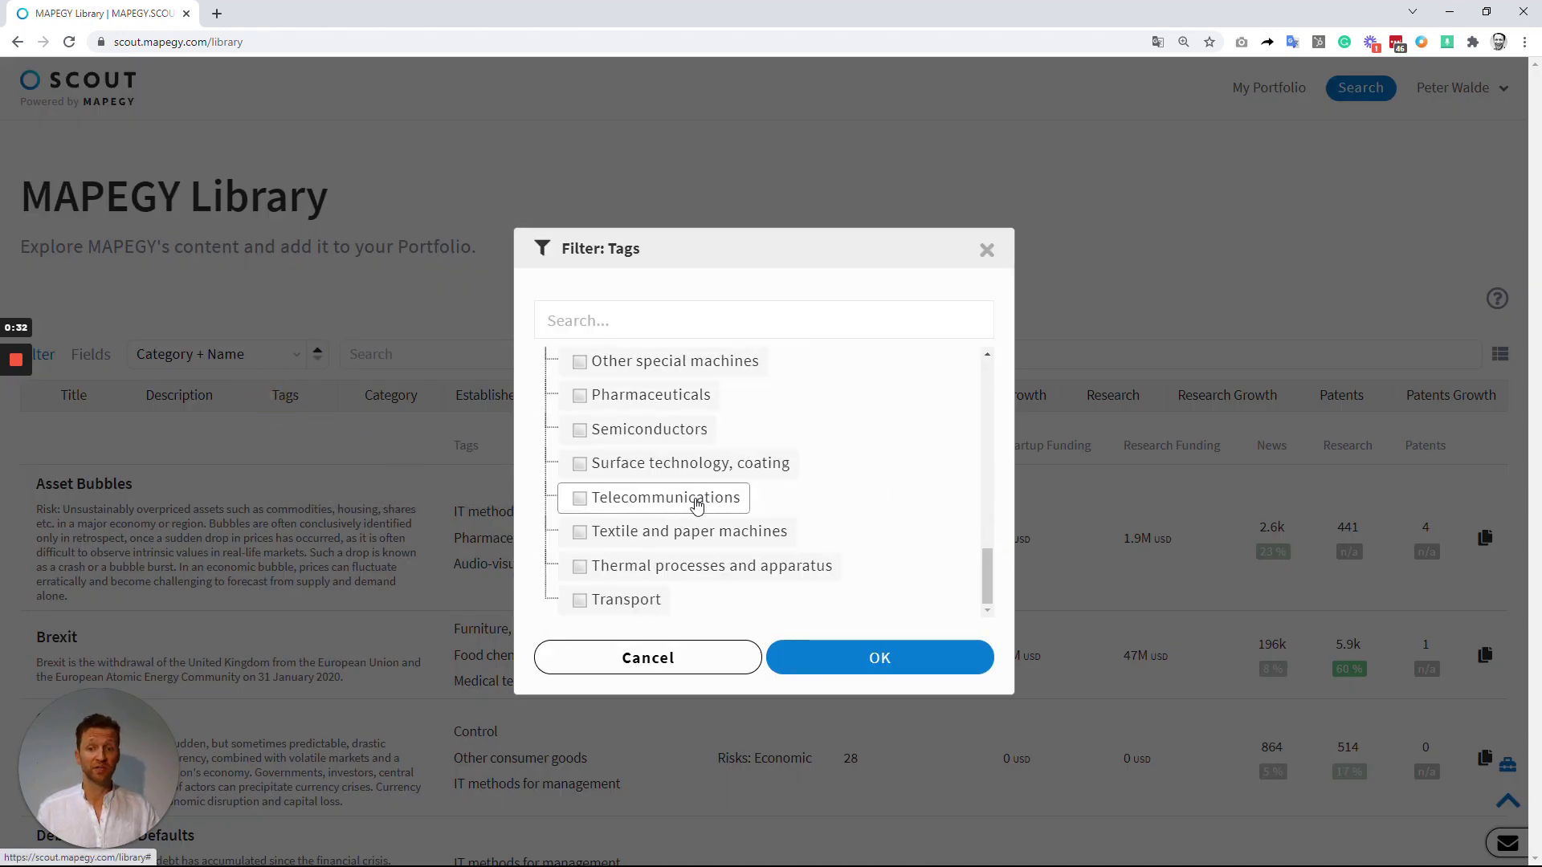
click(641, 609)
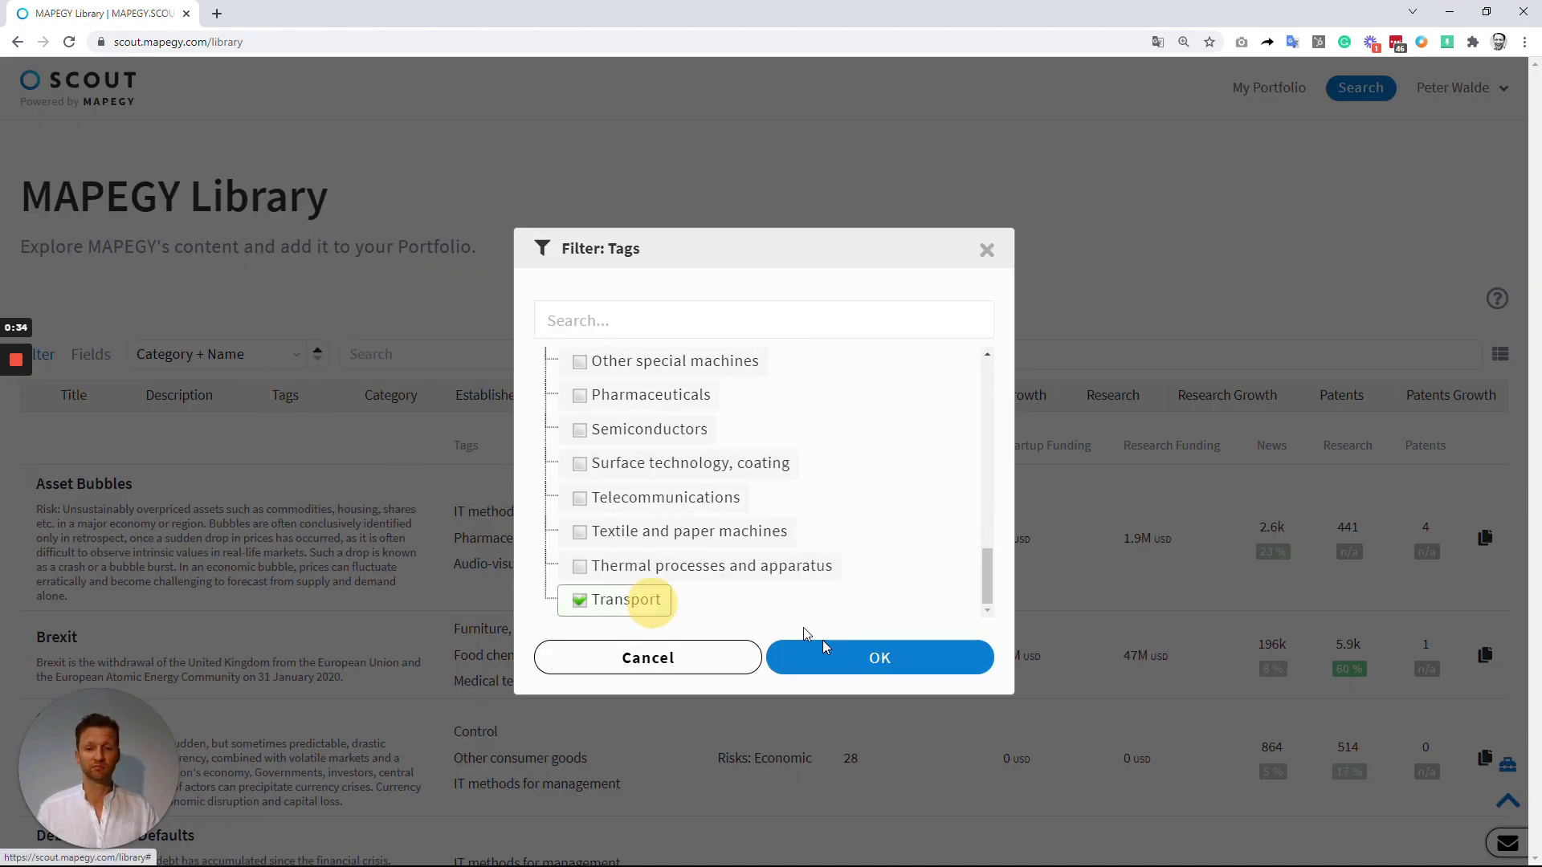
click(860, 663)
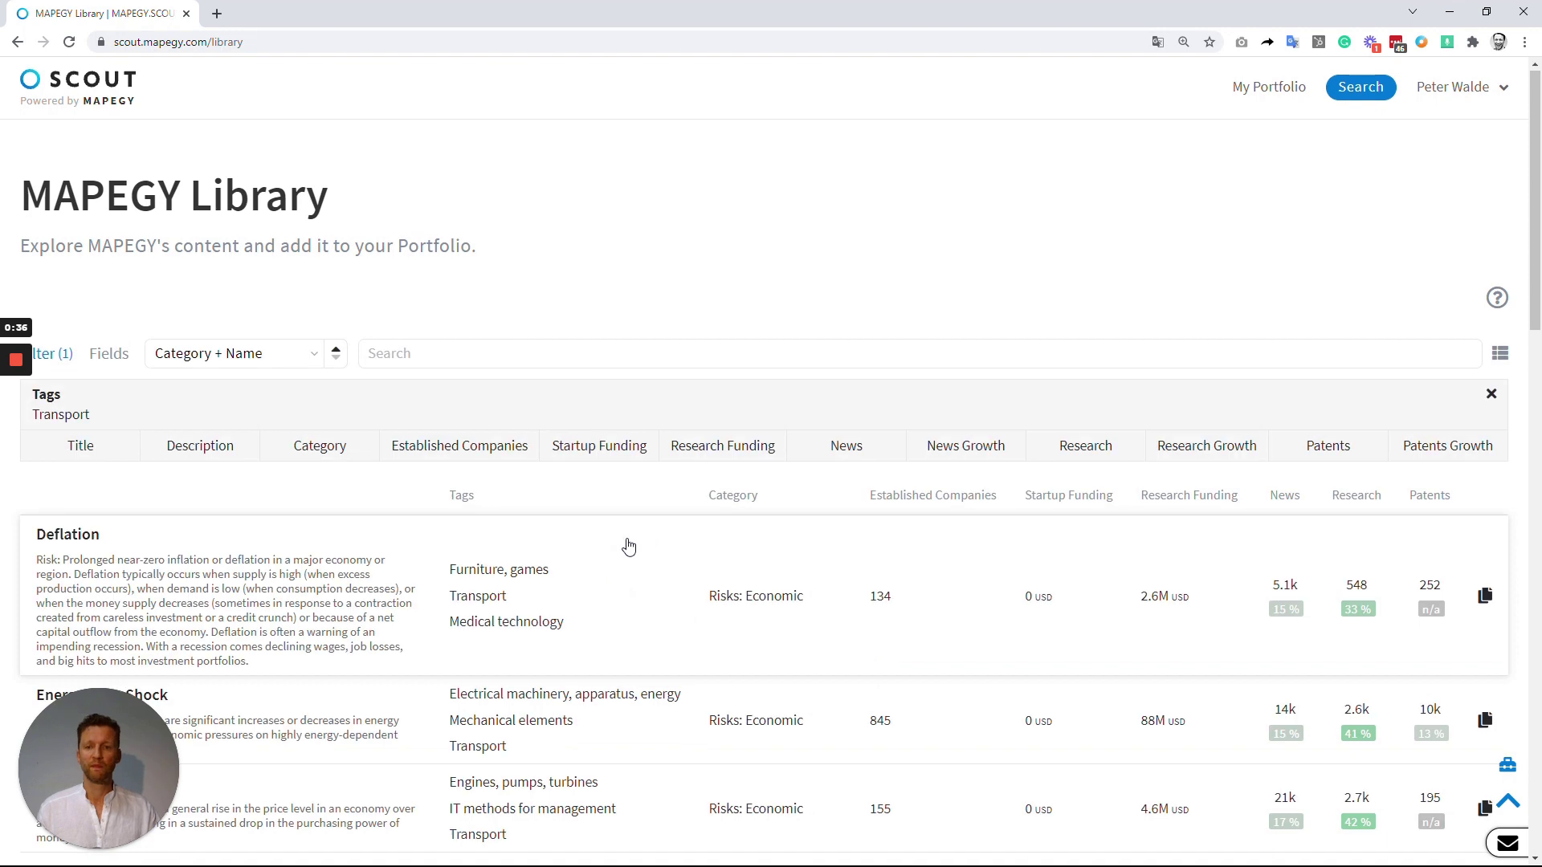
scroll(667, 542, down, 8)
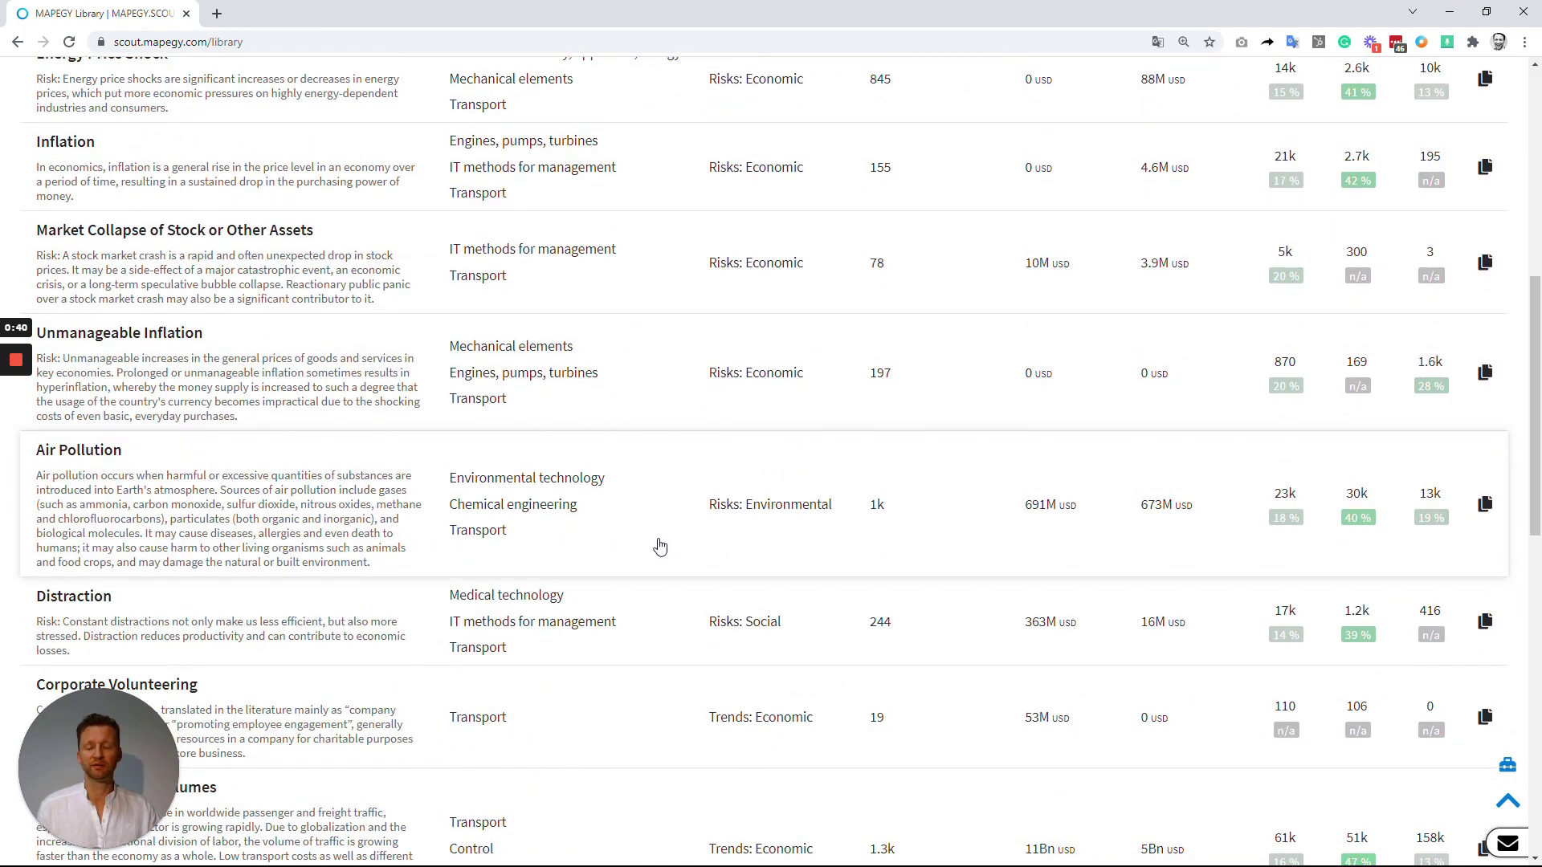
scroll(658, 546, up, 8)
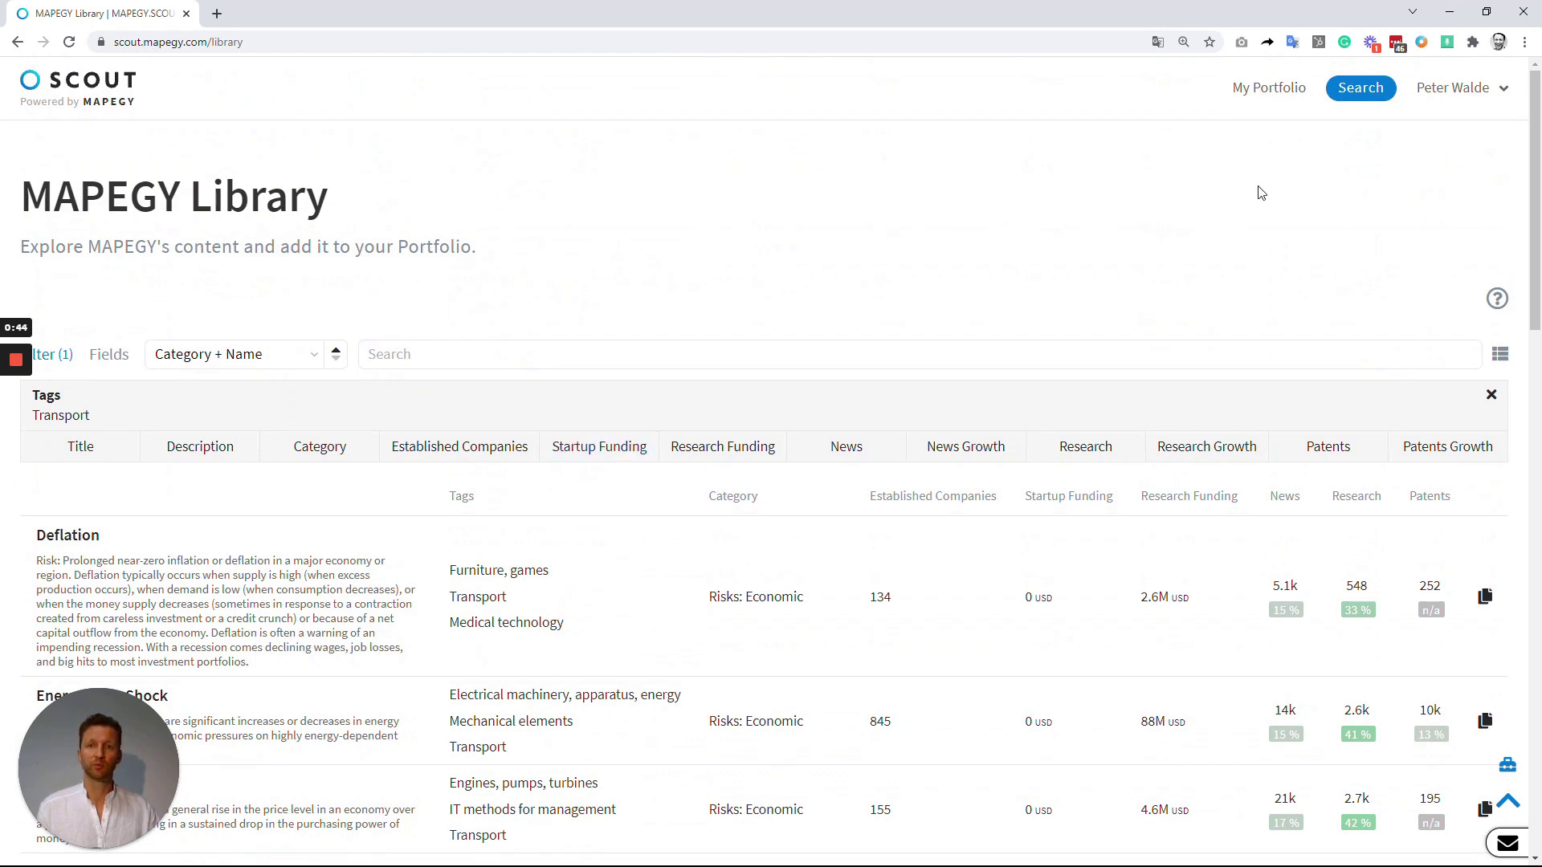
Start a new search query with the topic aviation and add the suggested topics air cargo and air freight.
click(1360, 89)
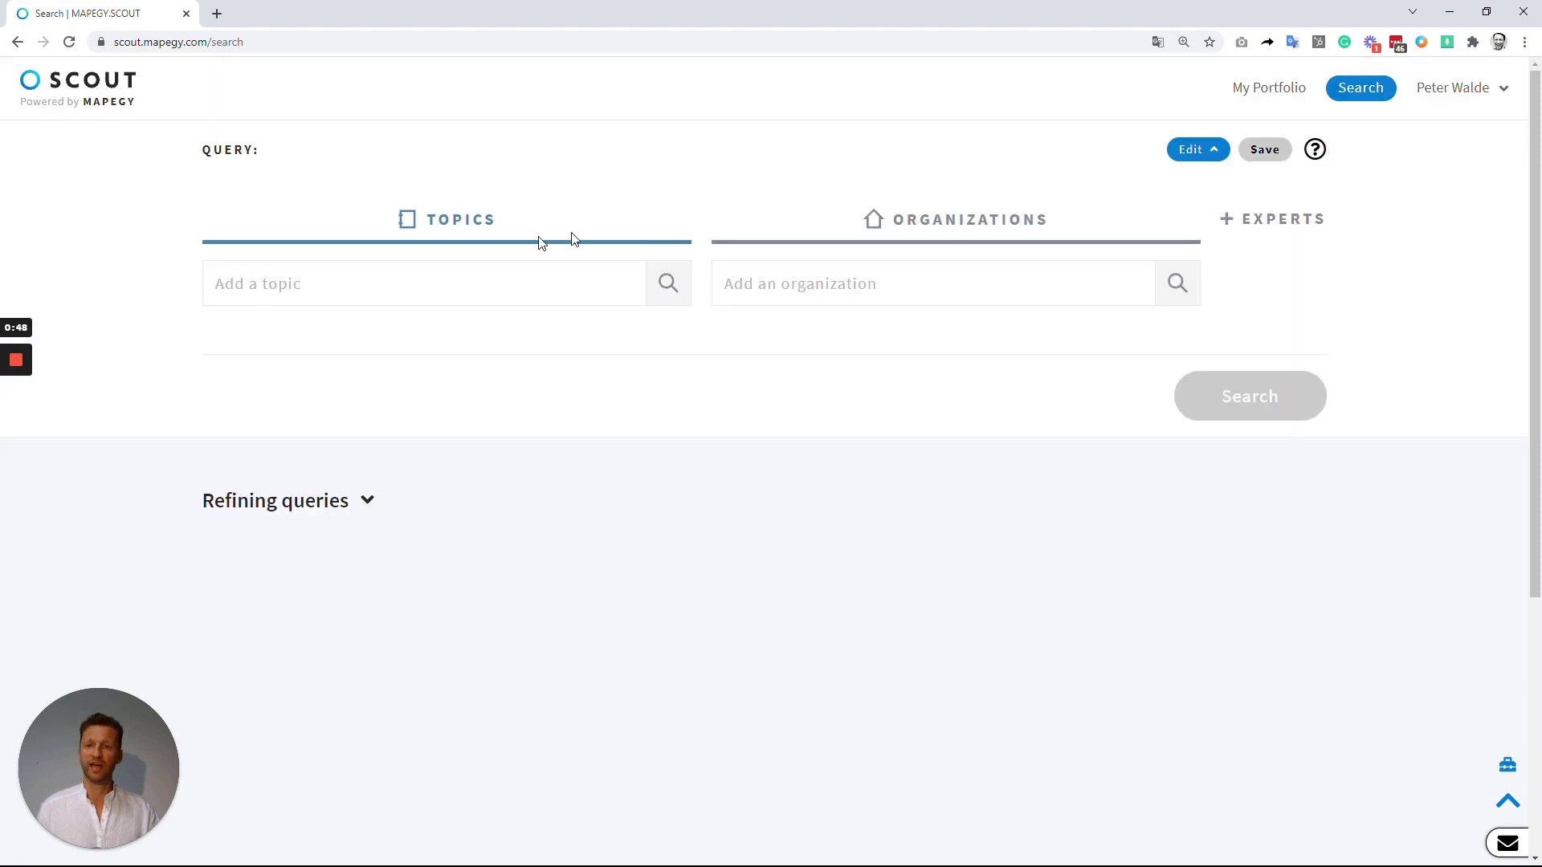
click(379, 289)
text(av)
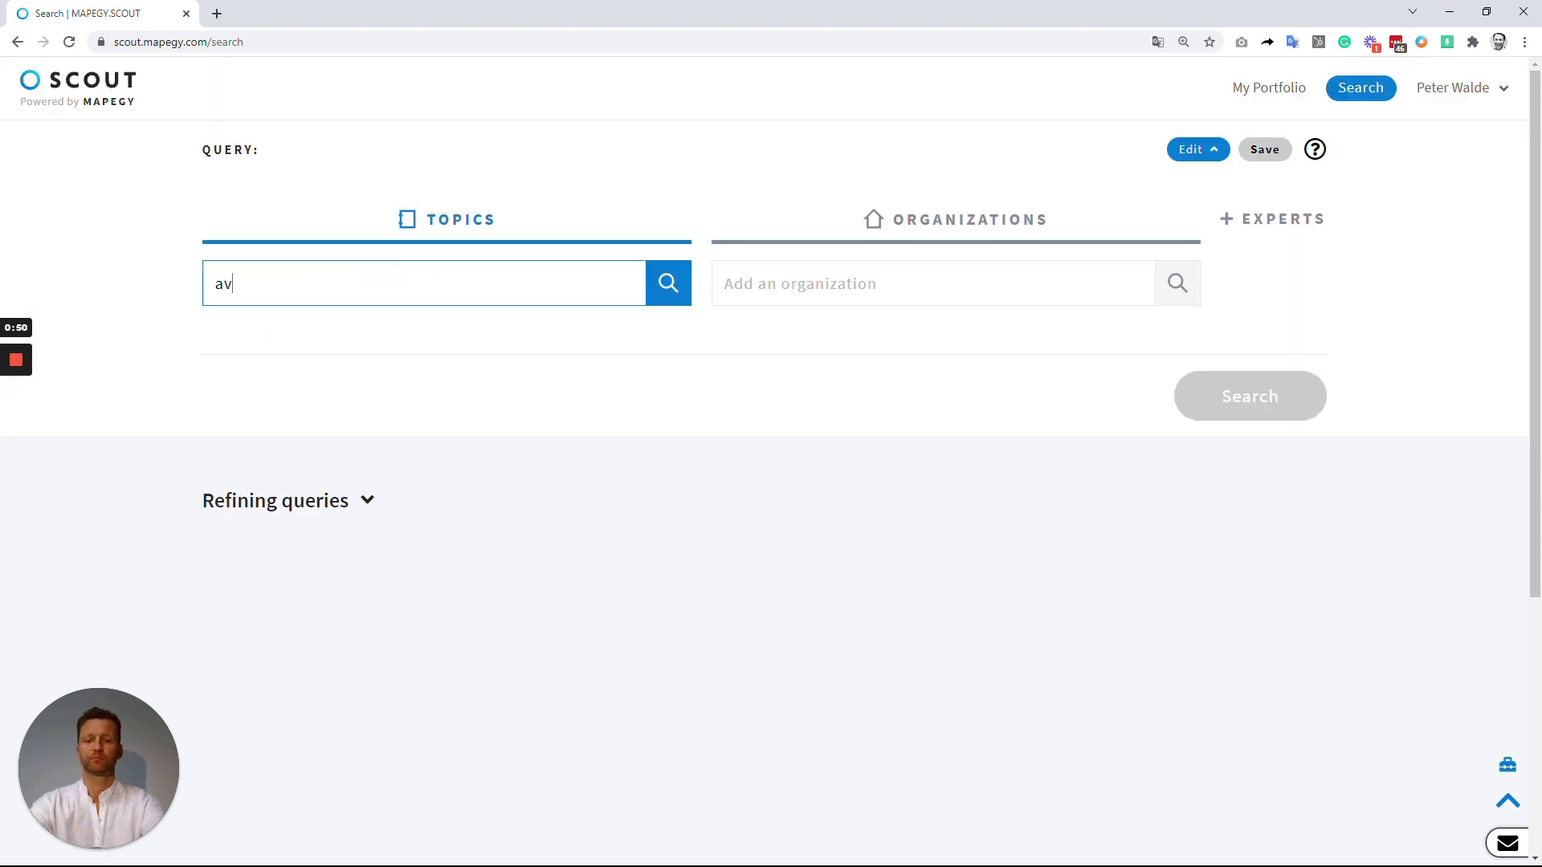
text(iation)
key(Return)
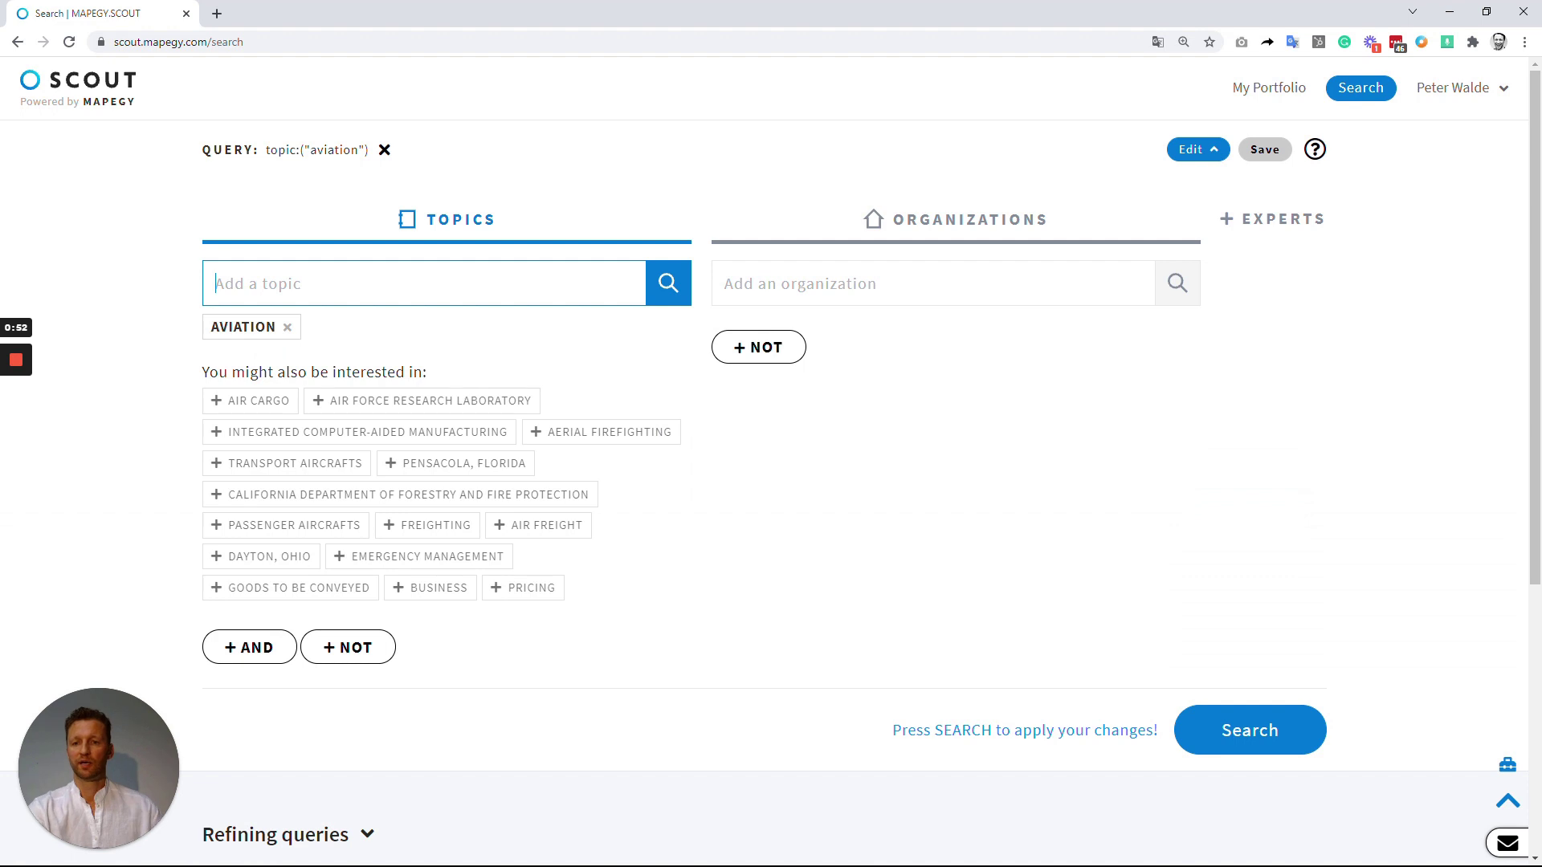
click(255, 402)
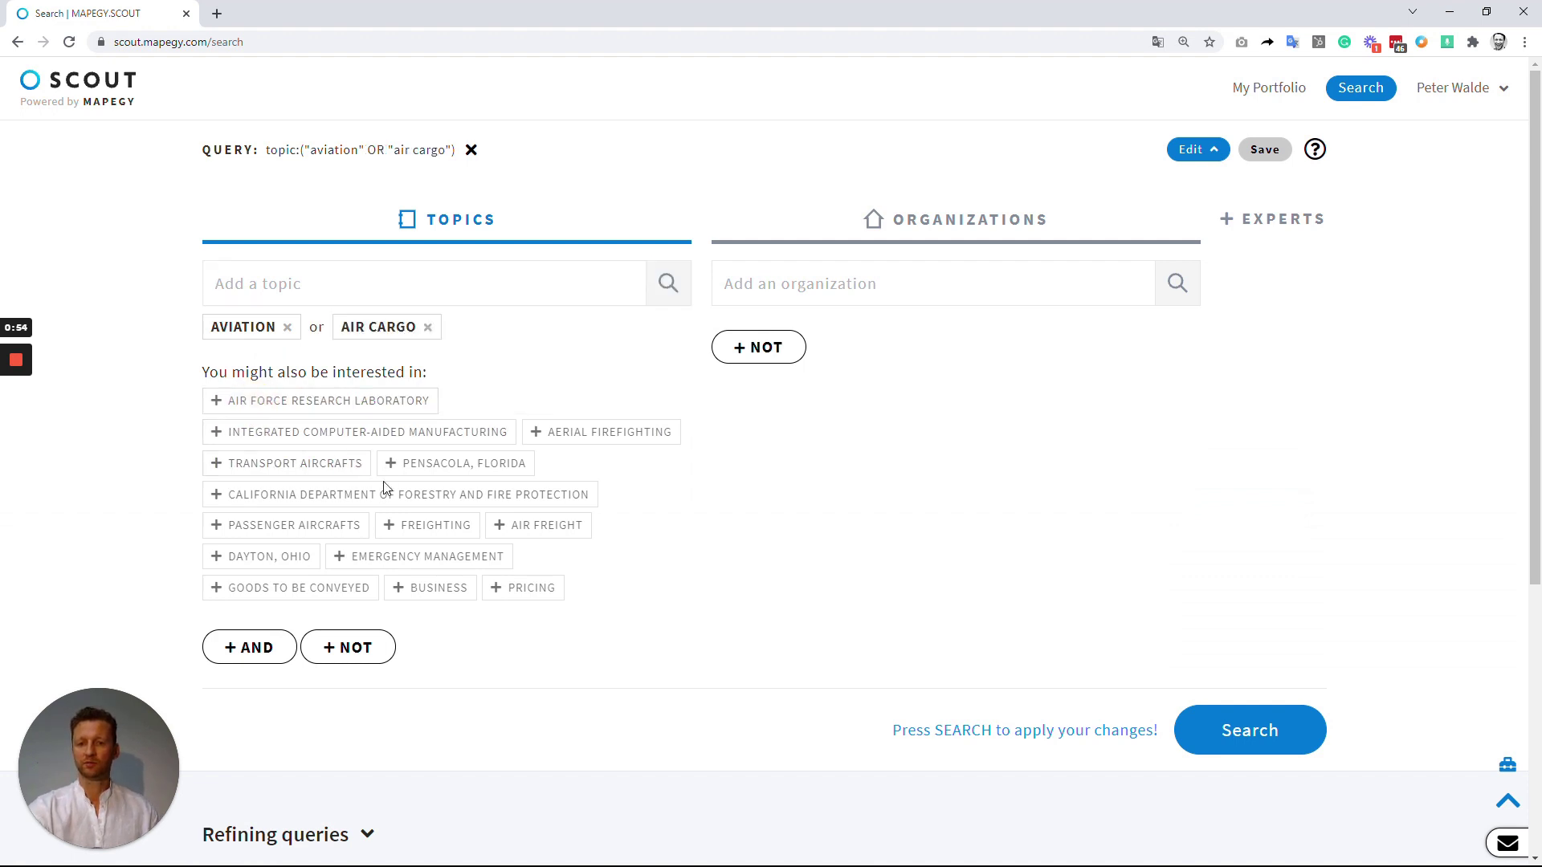
click(536, 526)
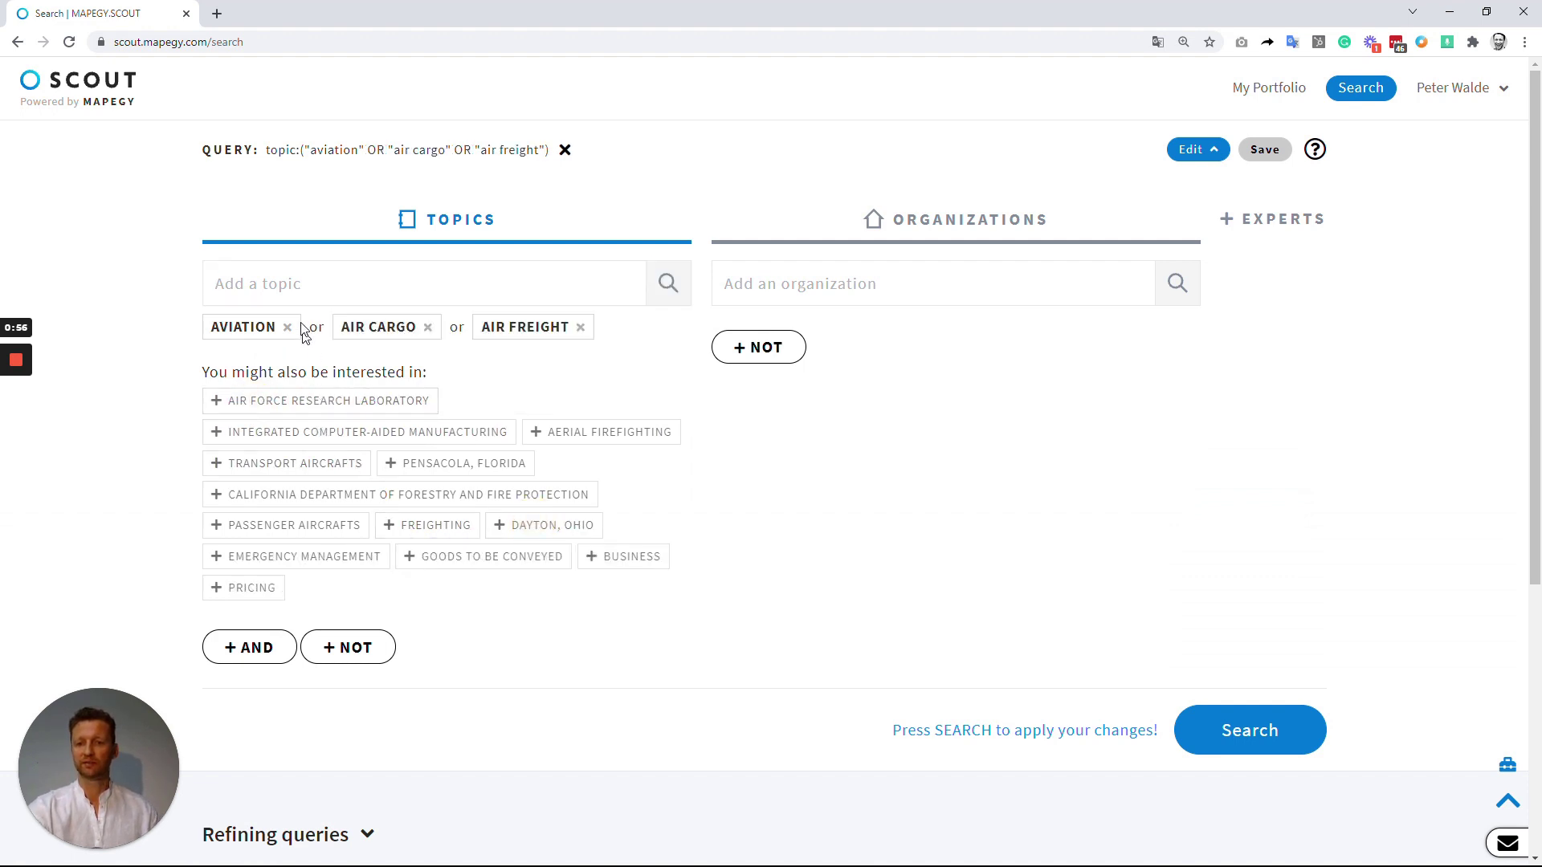
Add the catalogued topics Aerospace and Aviation to the query and run the search.
click(303, 283)
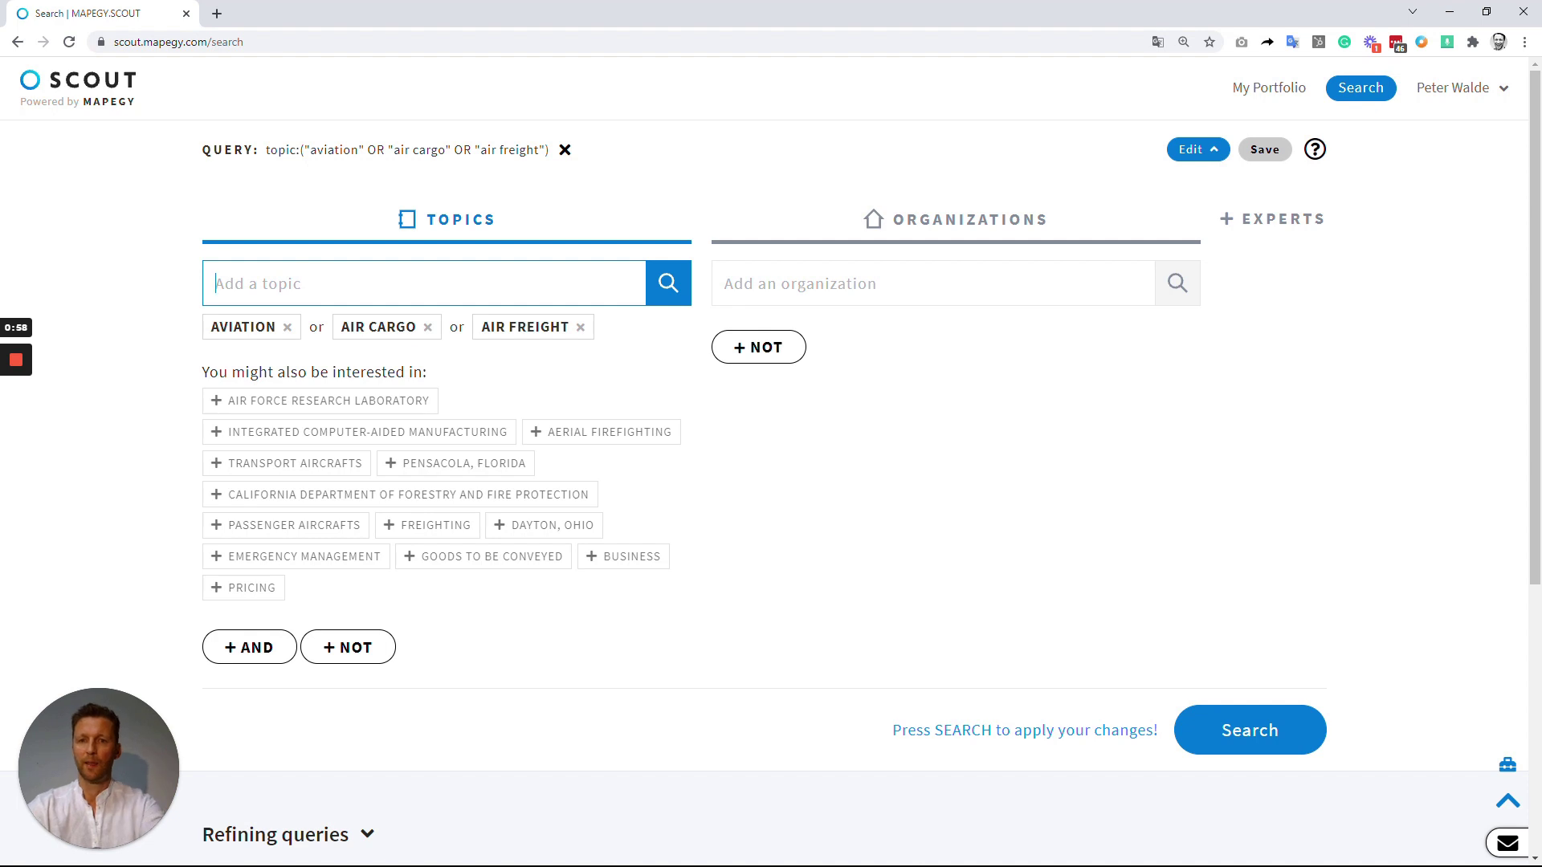
text(aero)
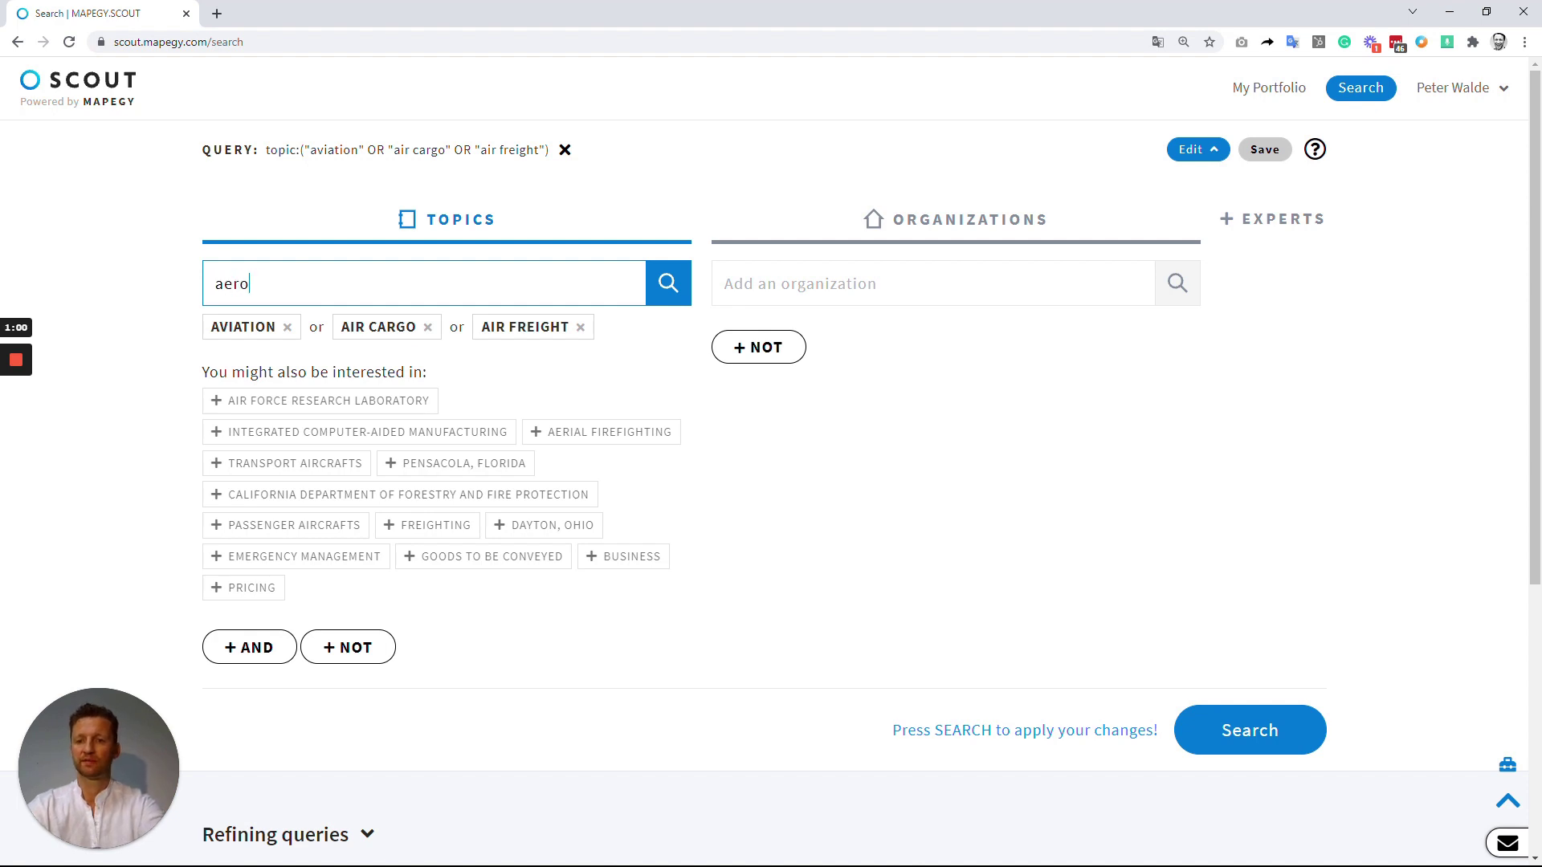
text(space)
key(Down)
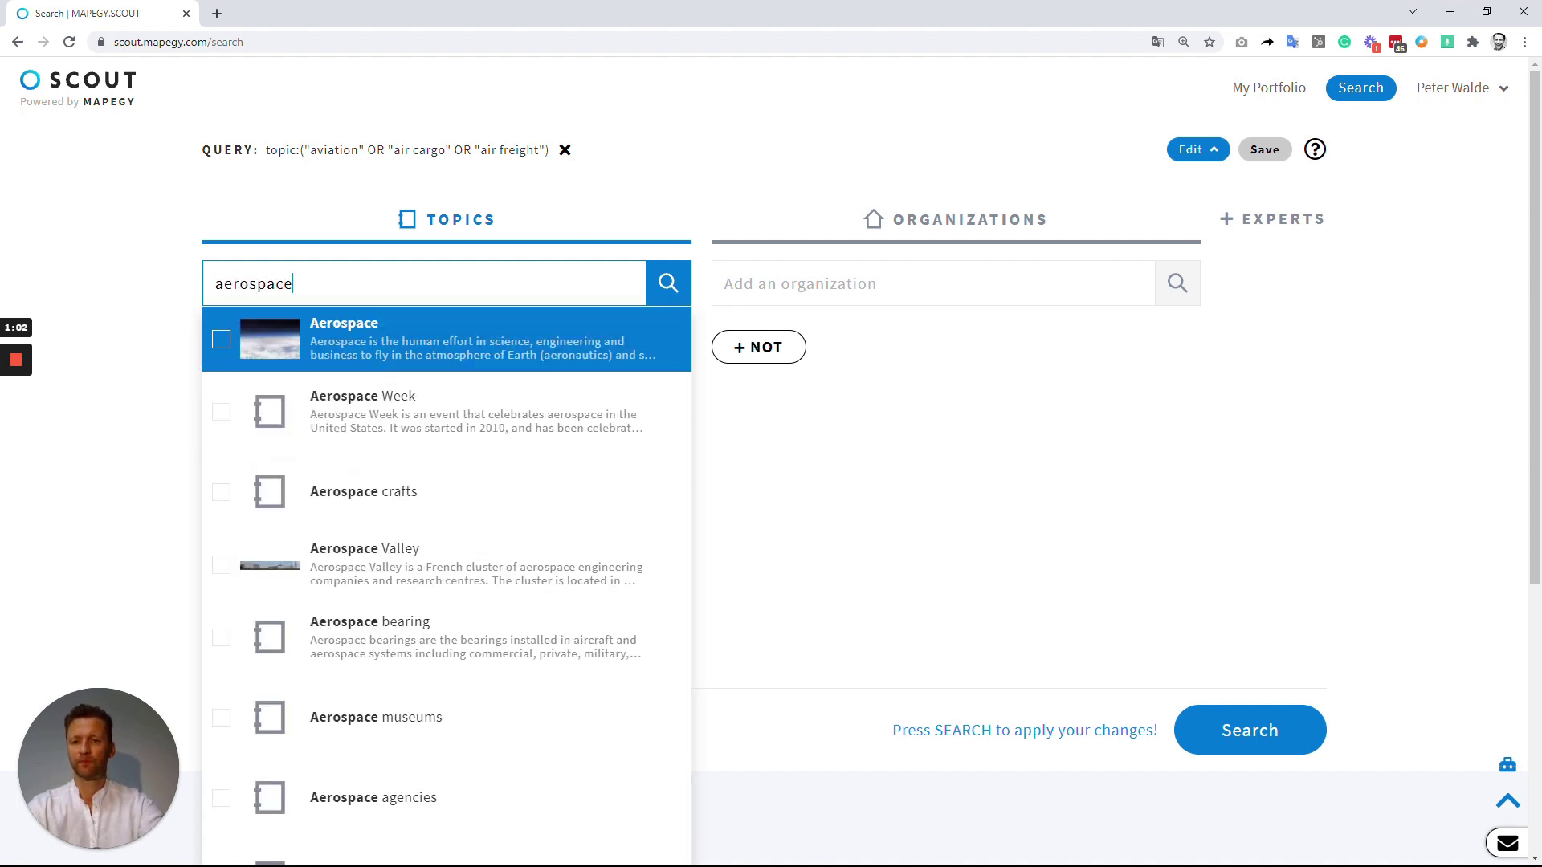
key(Return)
text(aviation)
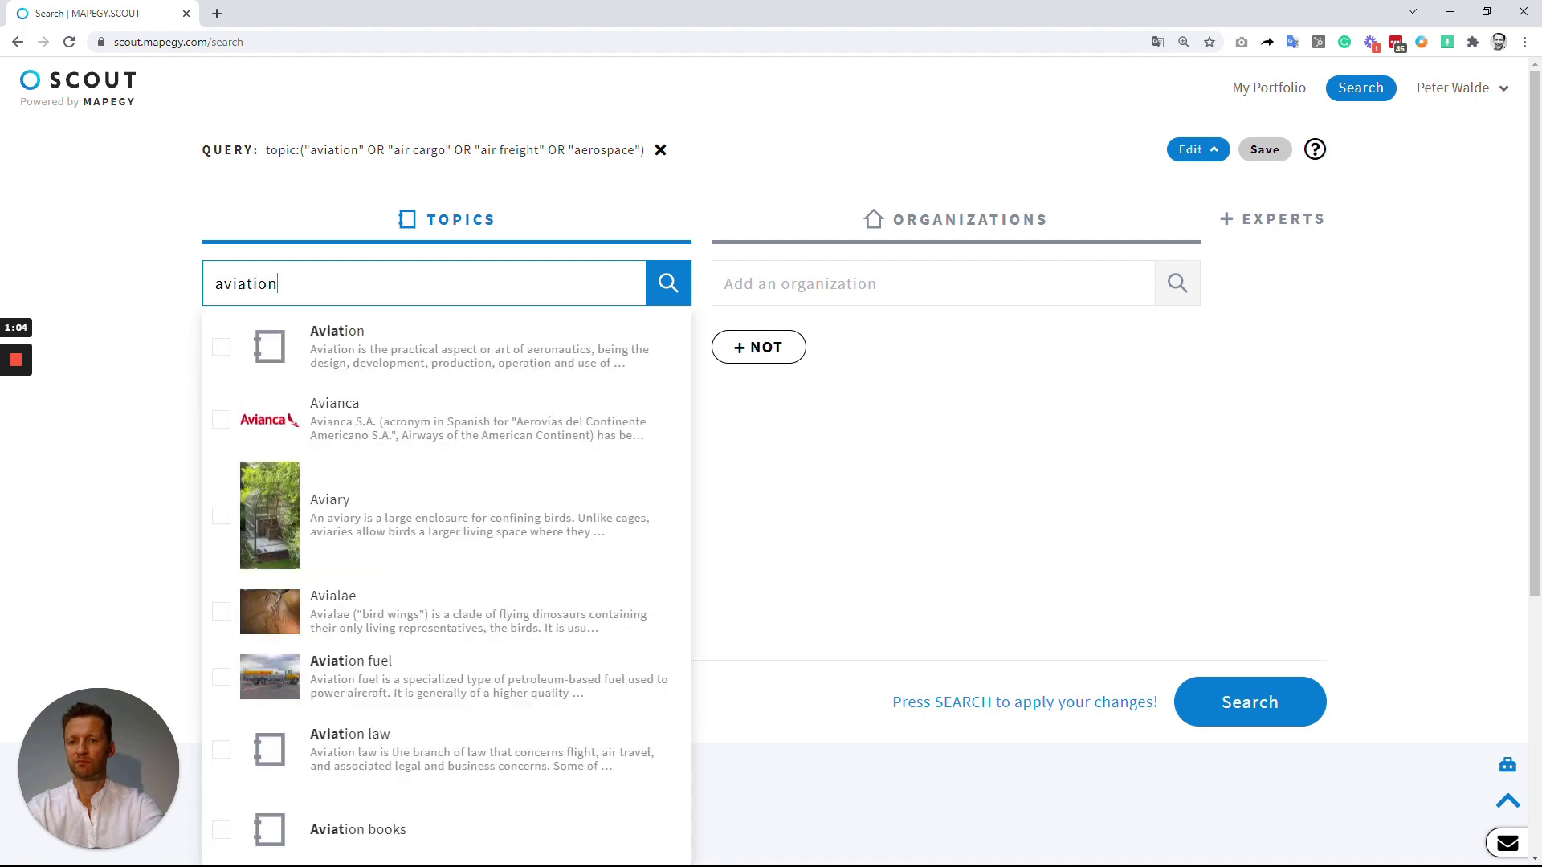
key(Down)
key(Return)
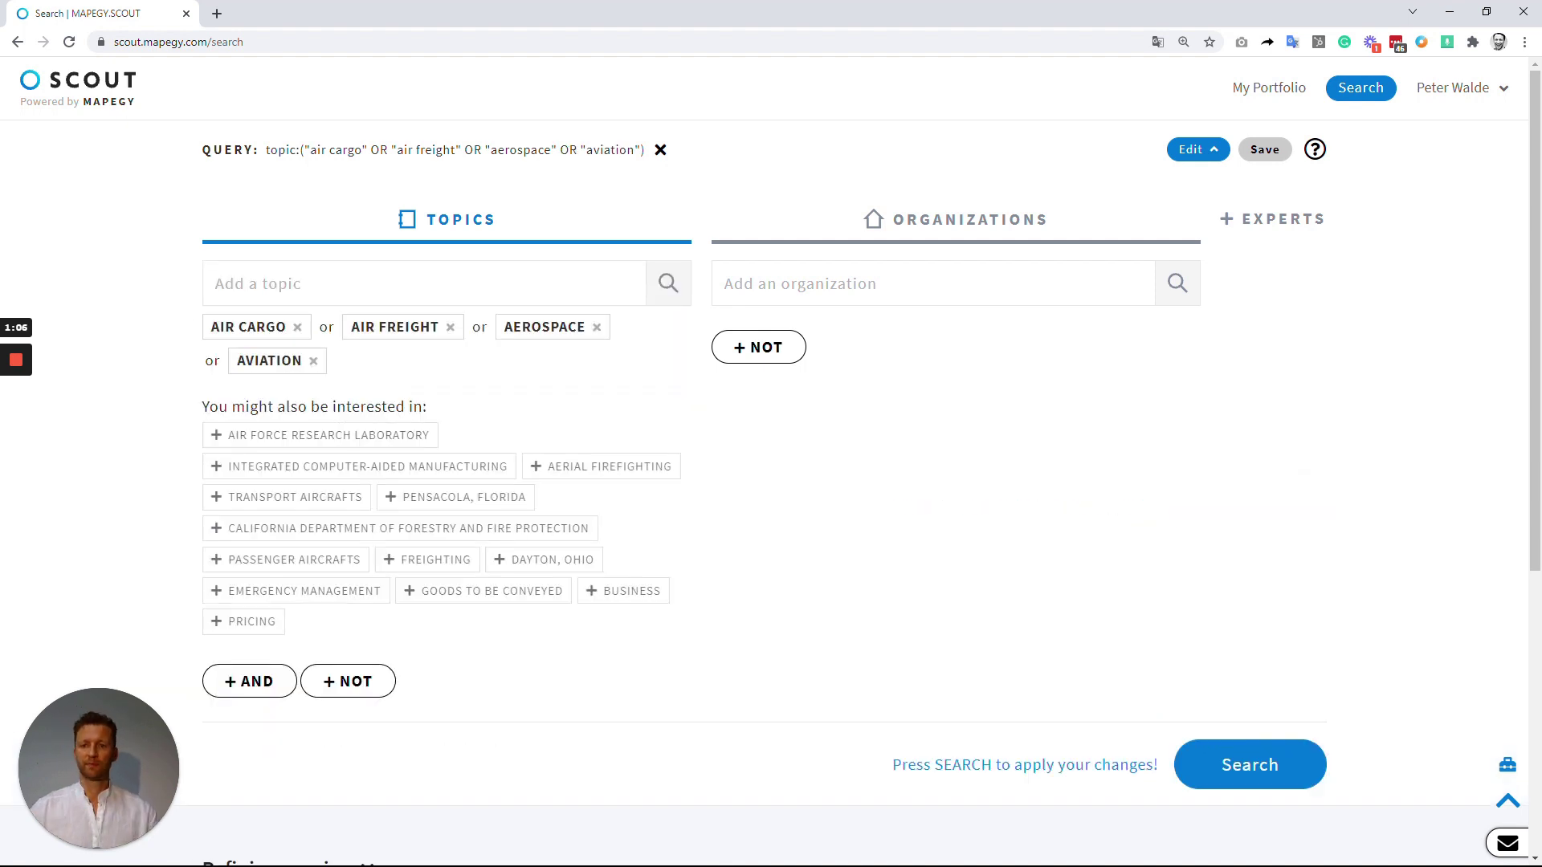
click(1242, 764)
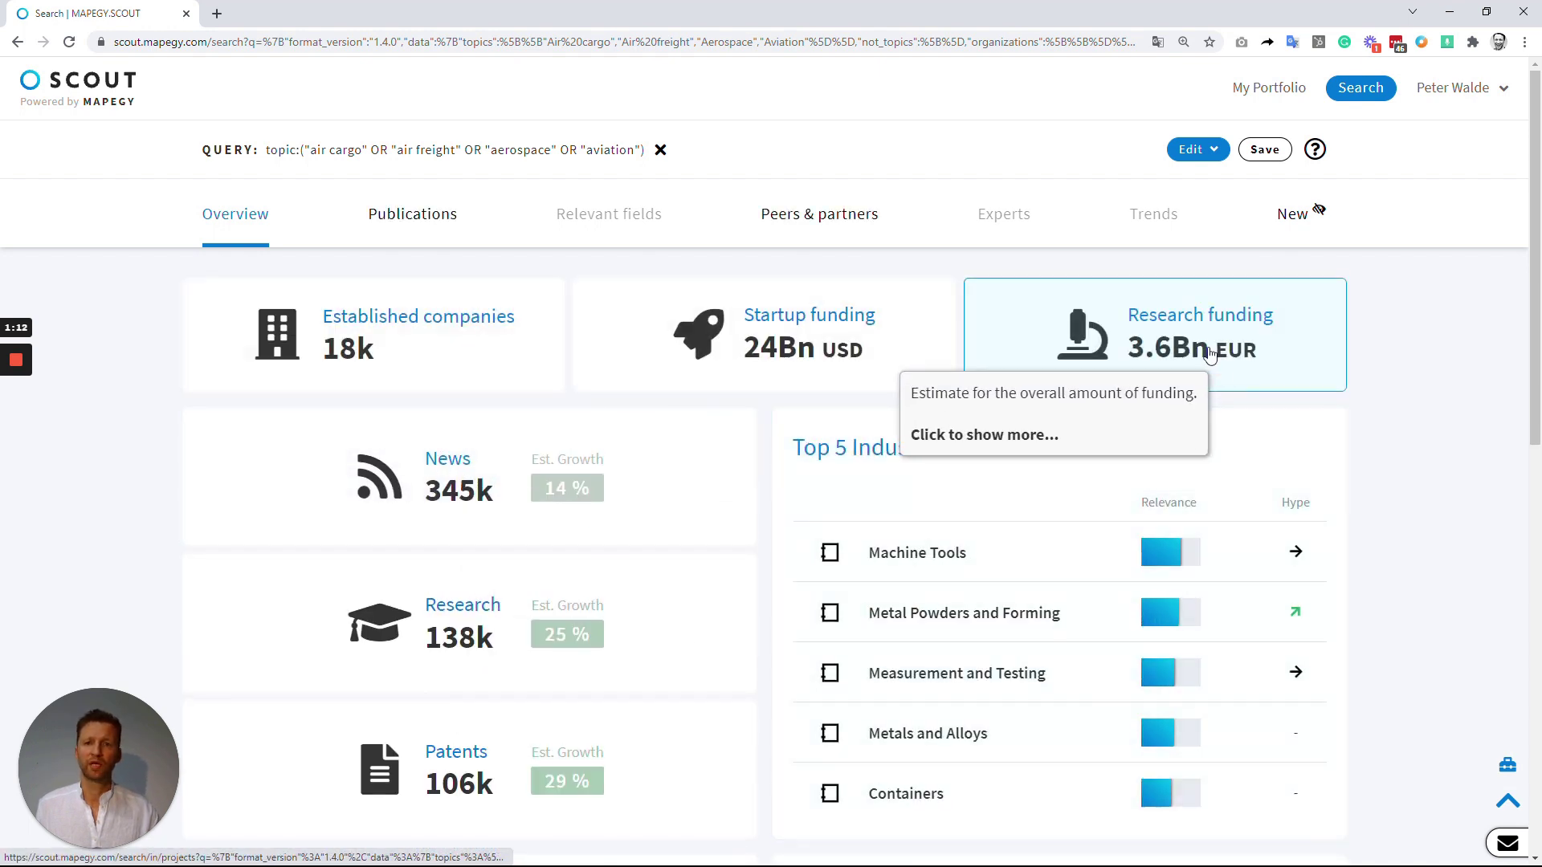
Show the search's trends as a word cloud and examine the news, patents, research and projects for Thermoplastics.
click(1156, 215)
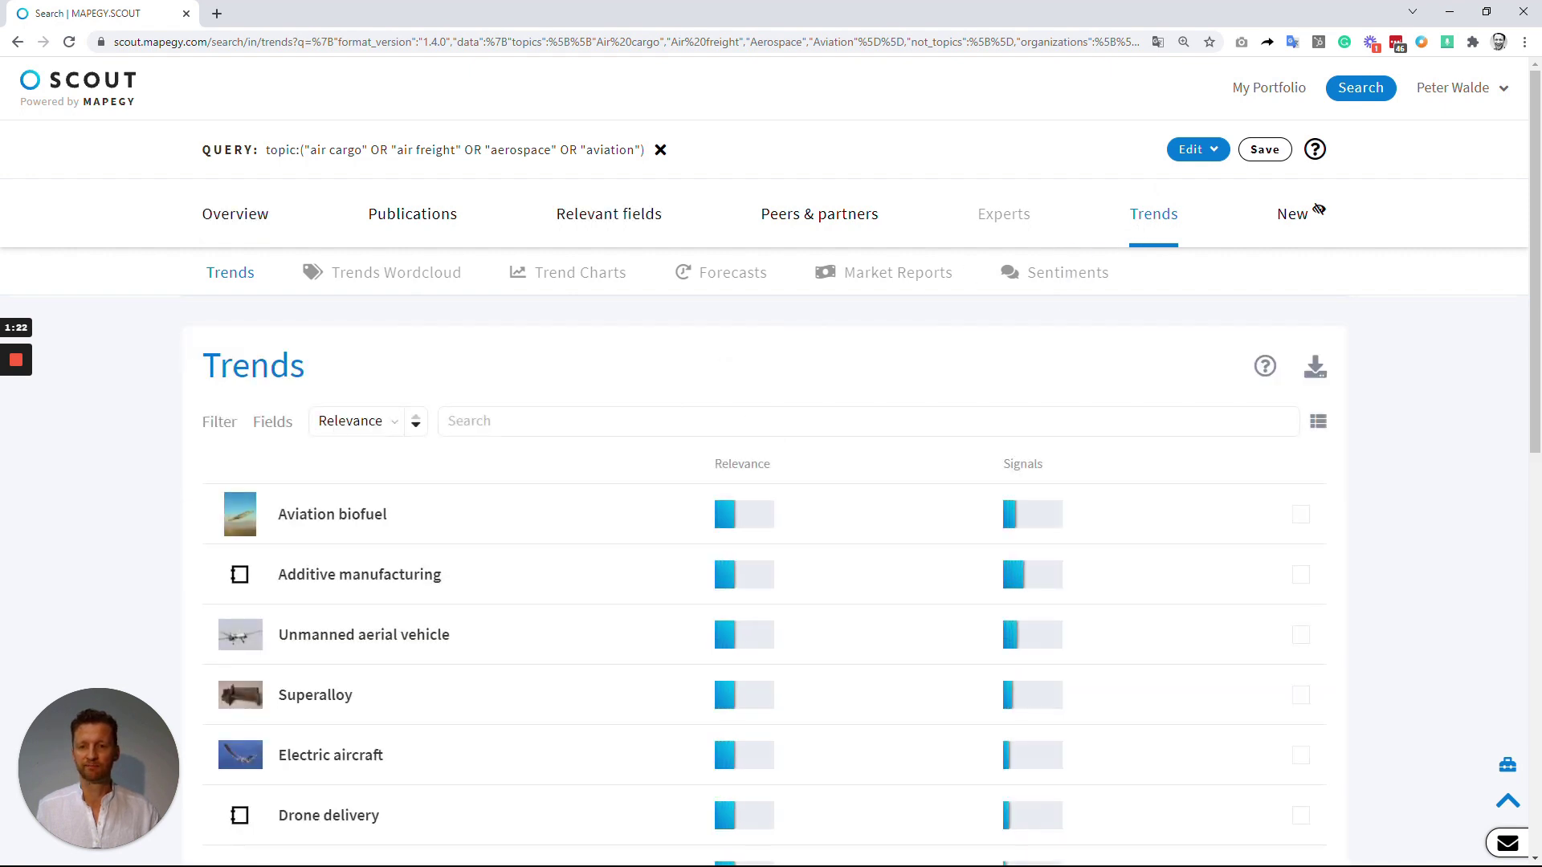
click(385, 279)
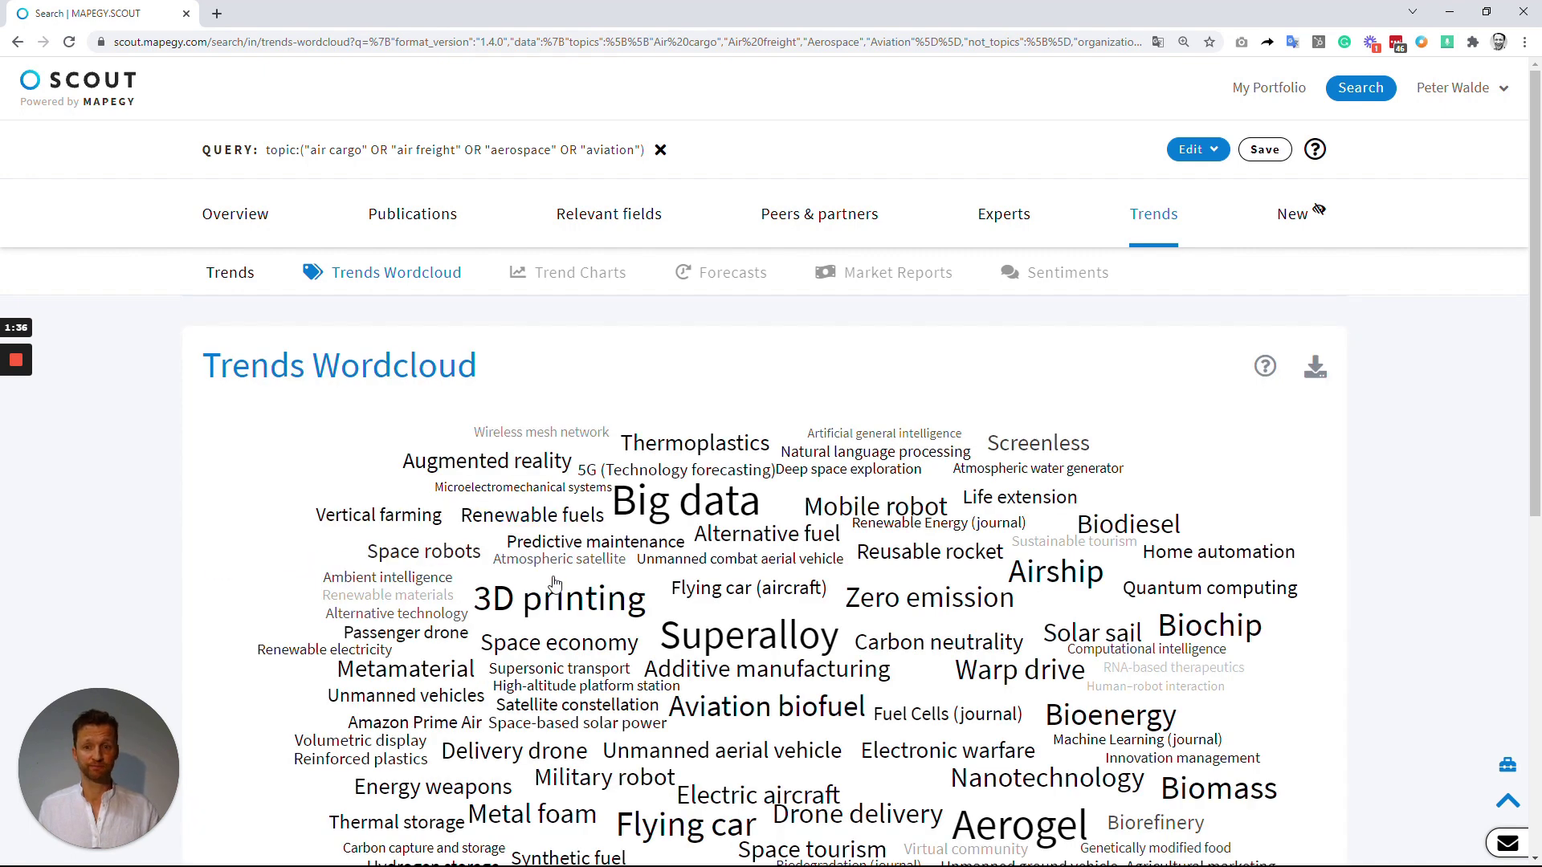
scroll(600, 602, down, 2)
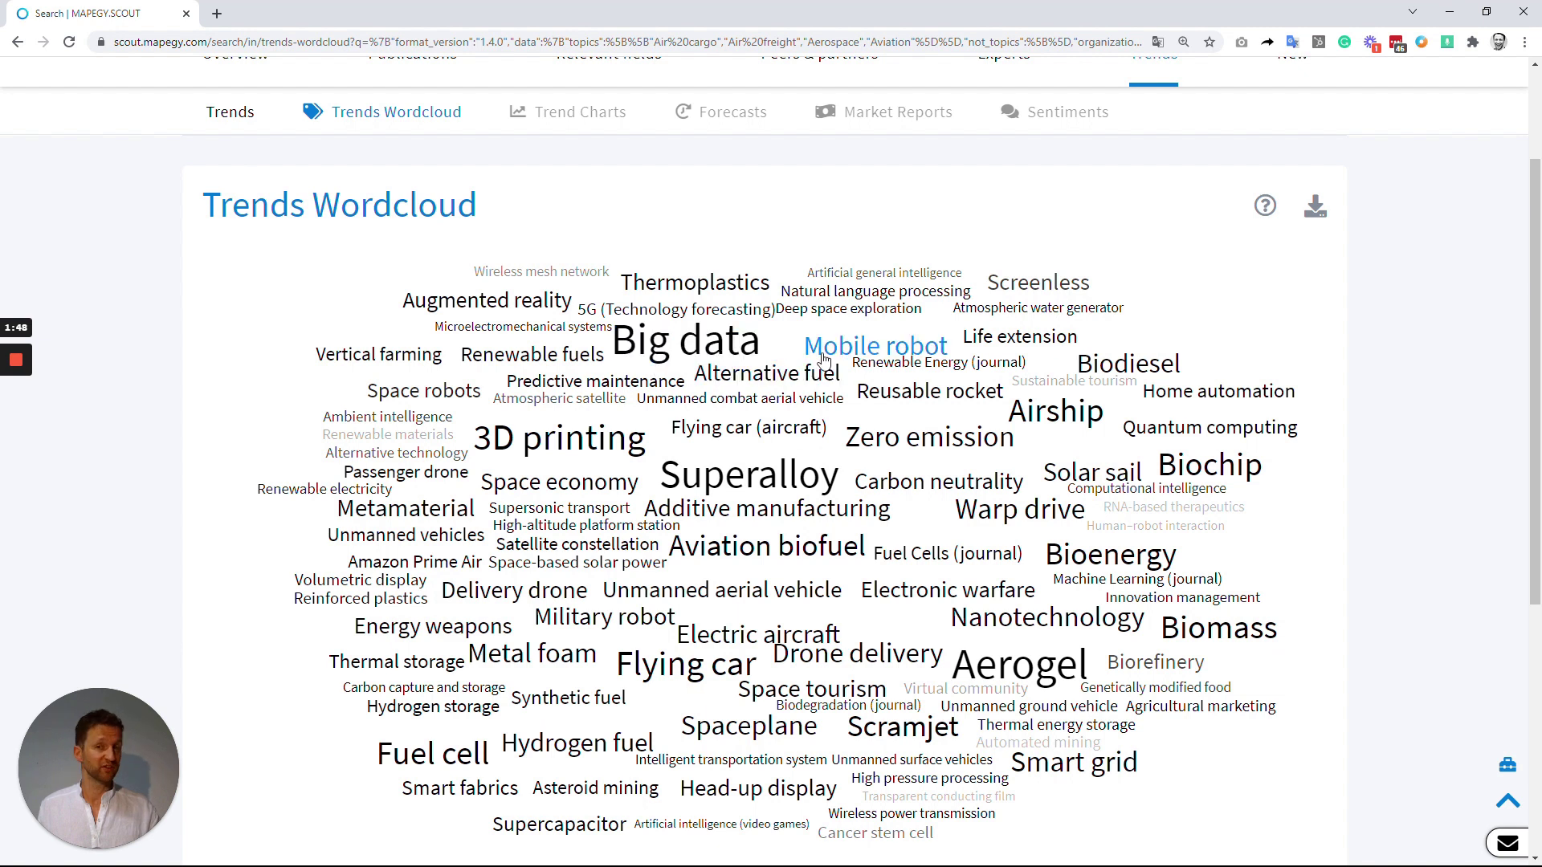
click(696, 285)
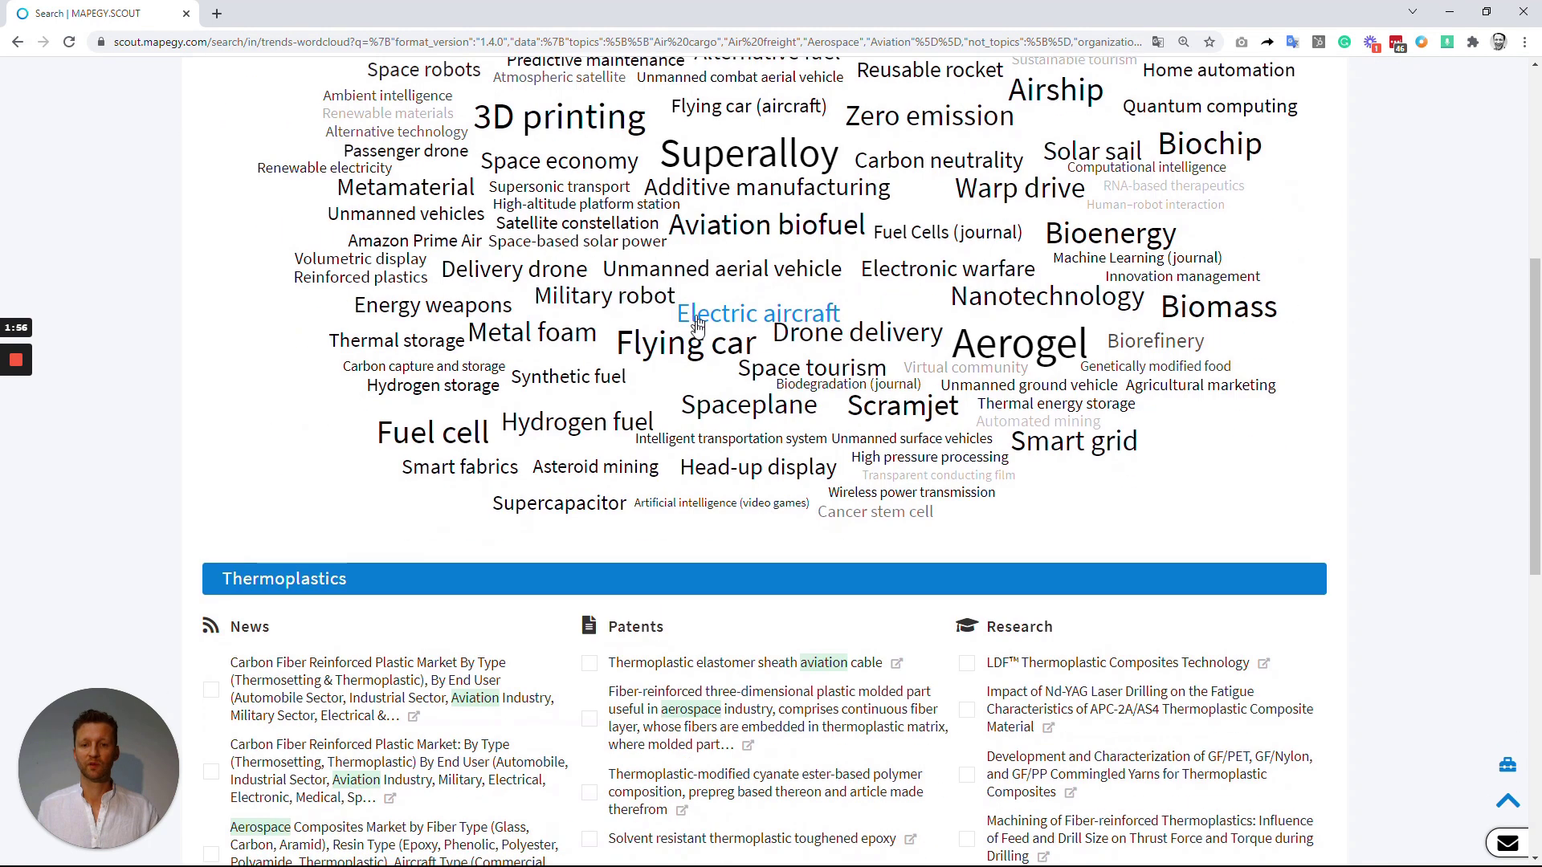
scroll(696, 344, down, 6)
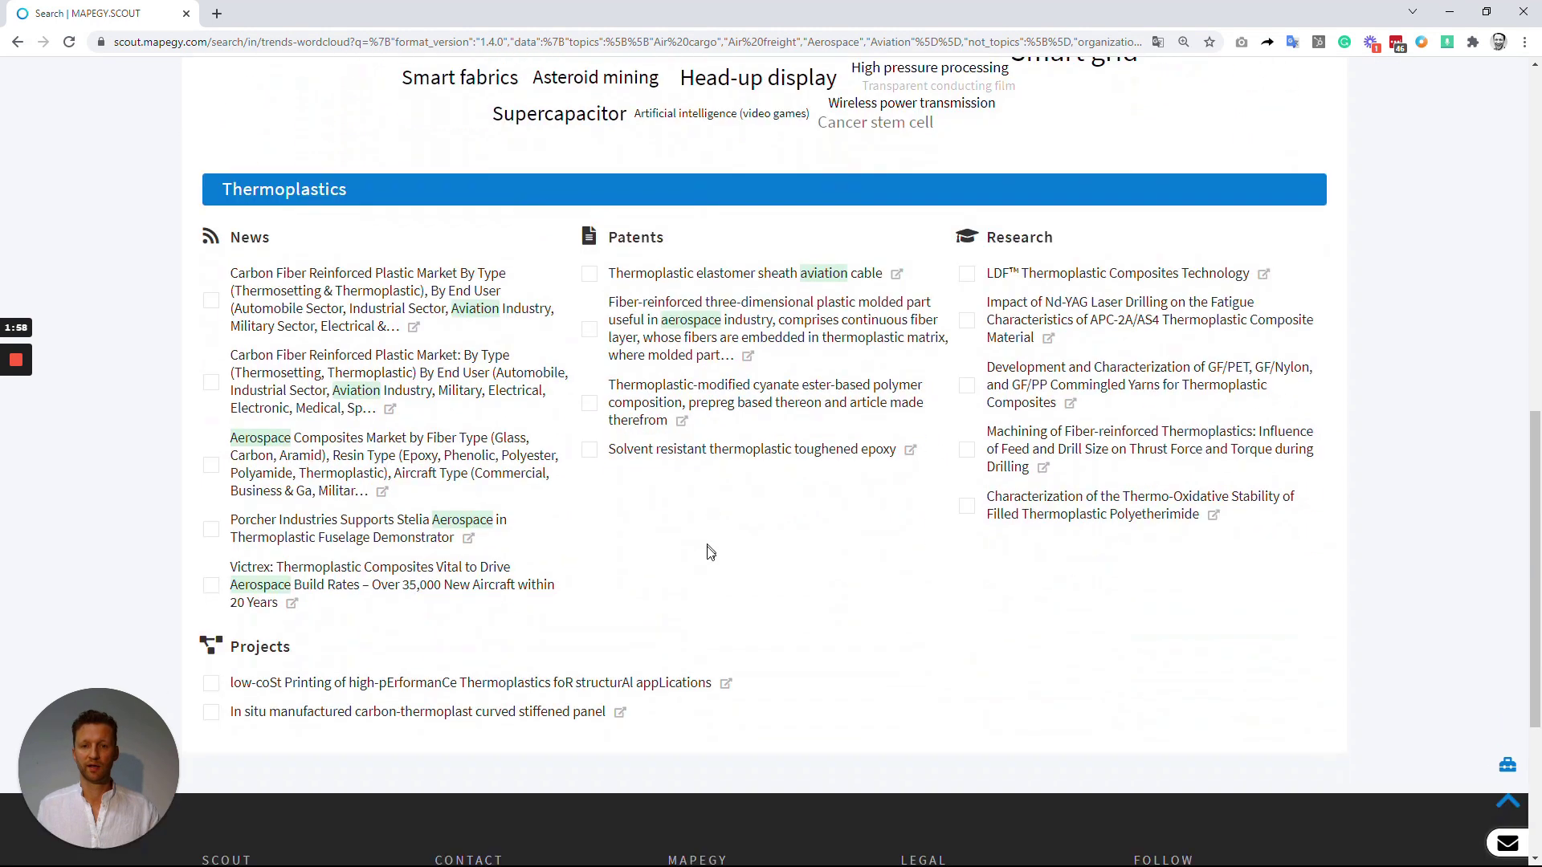
scroll(709, 559, up, 15)
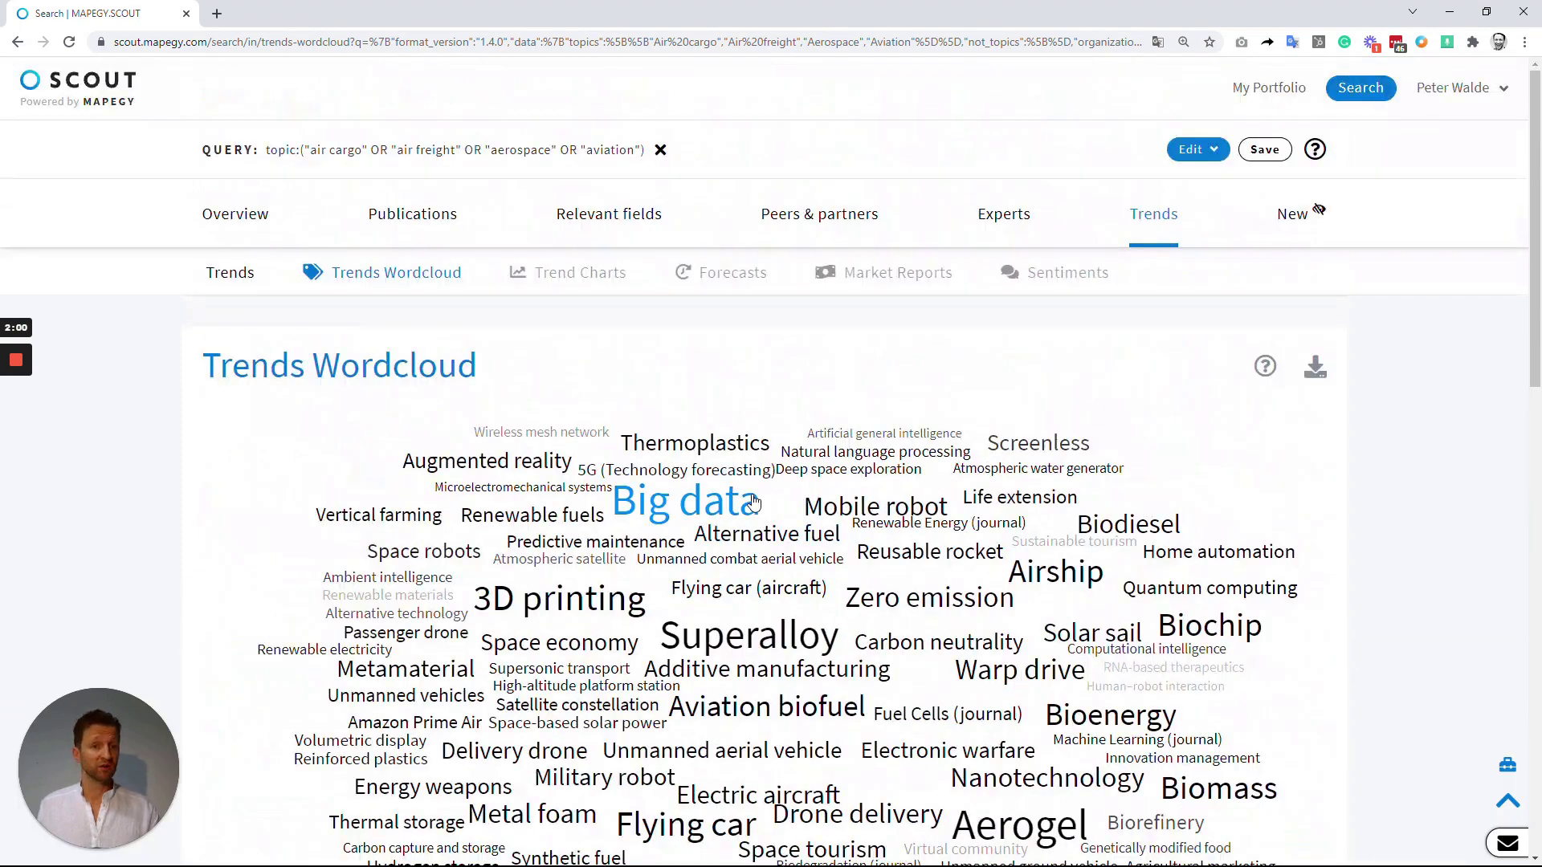
Replace the whole query with the single topic thermoplastics and run the search.
click(660, 151)
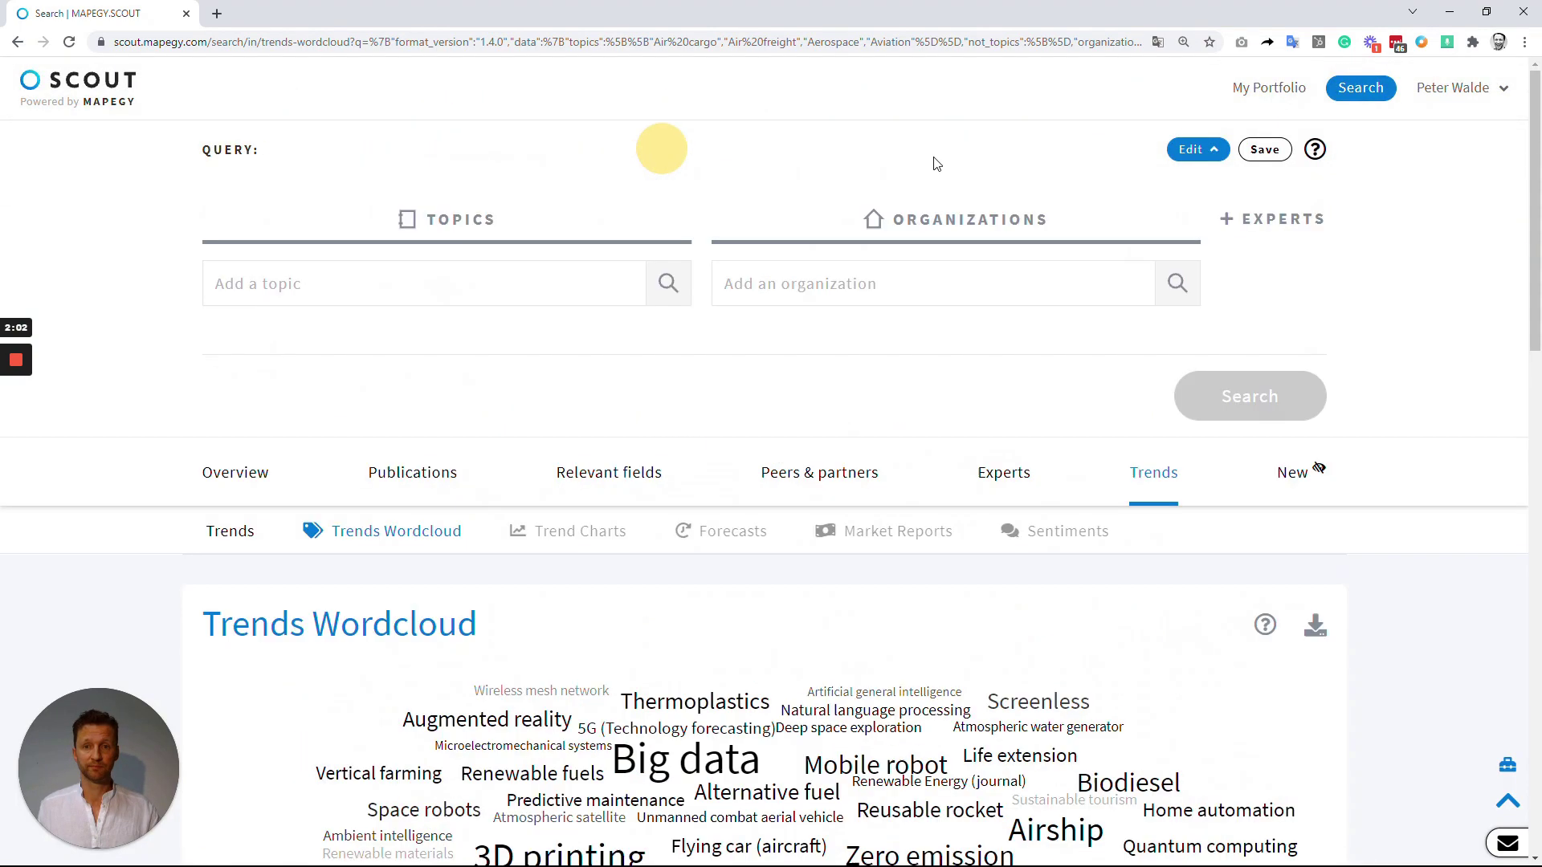
click(452, 279)
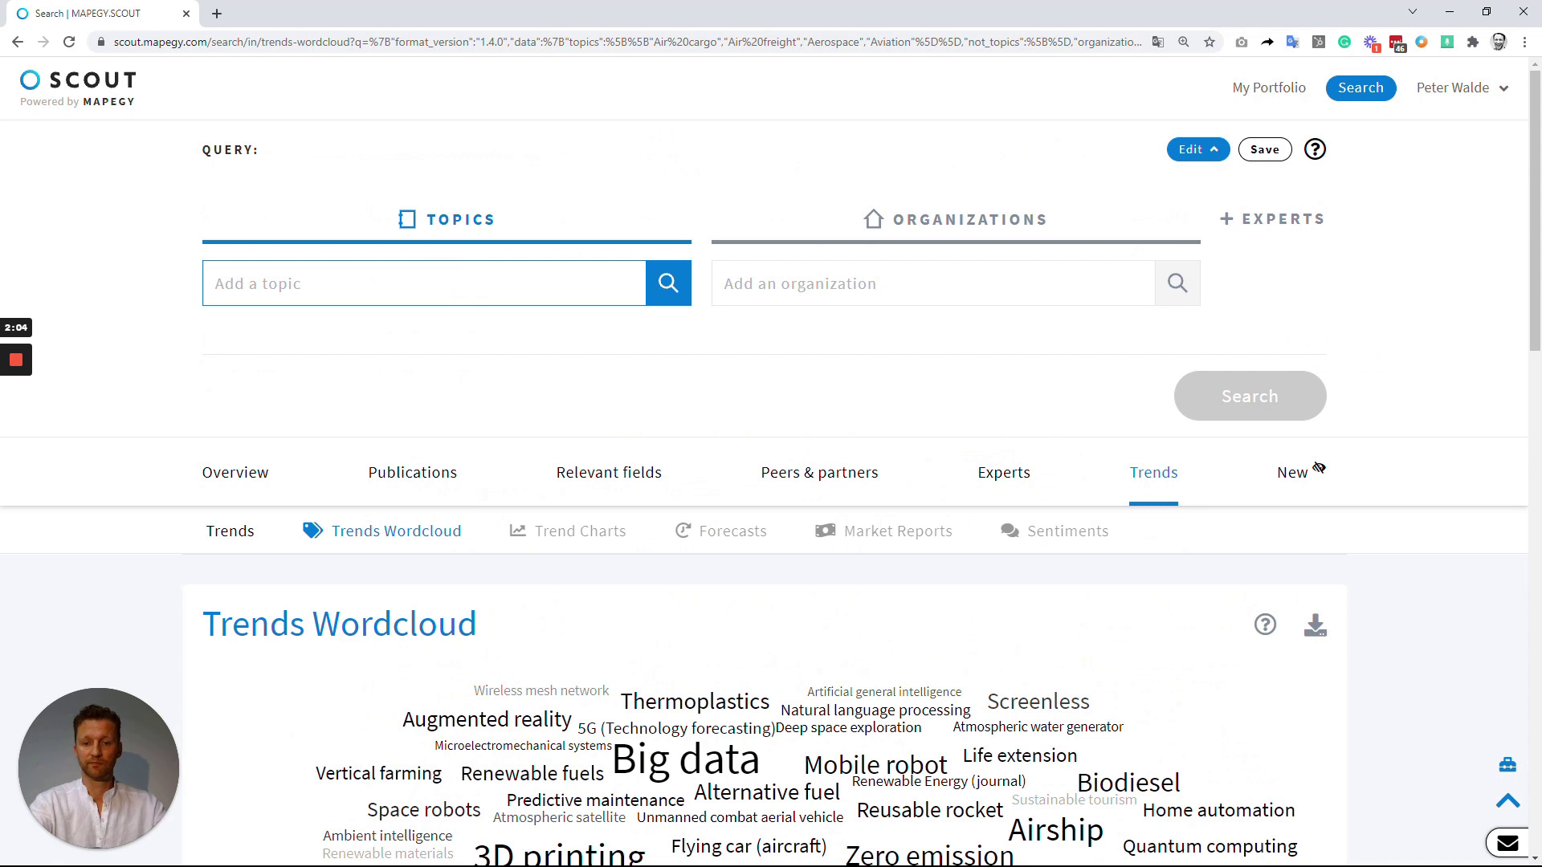
text(thermoplas)
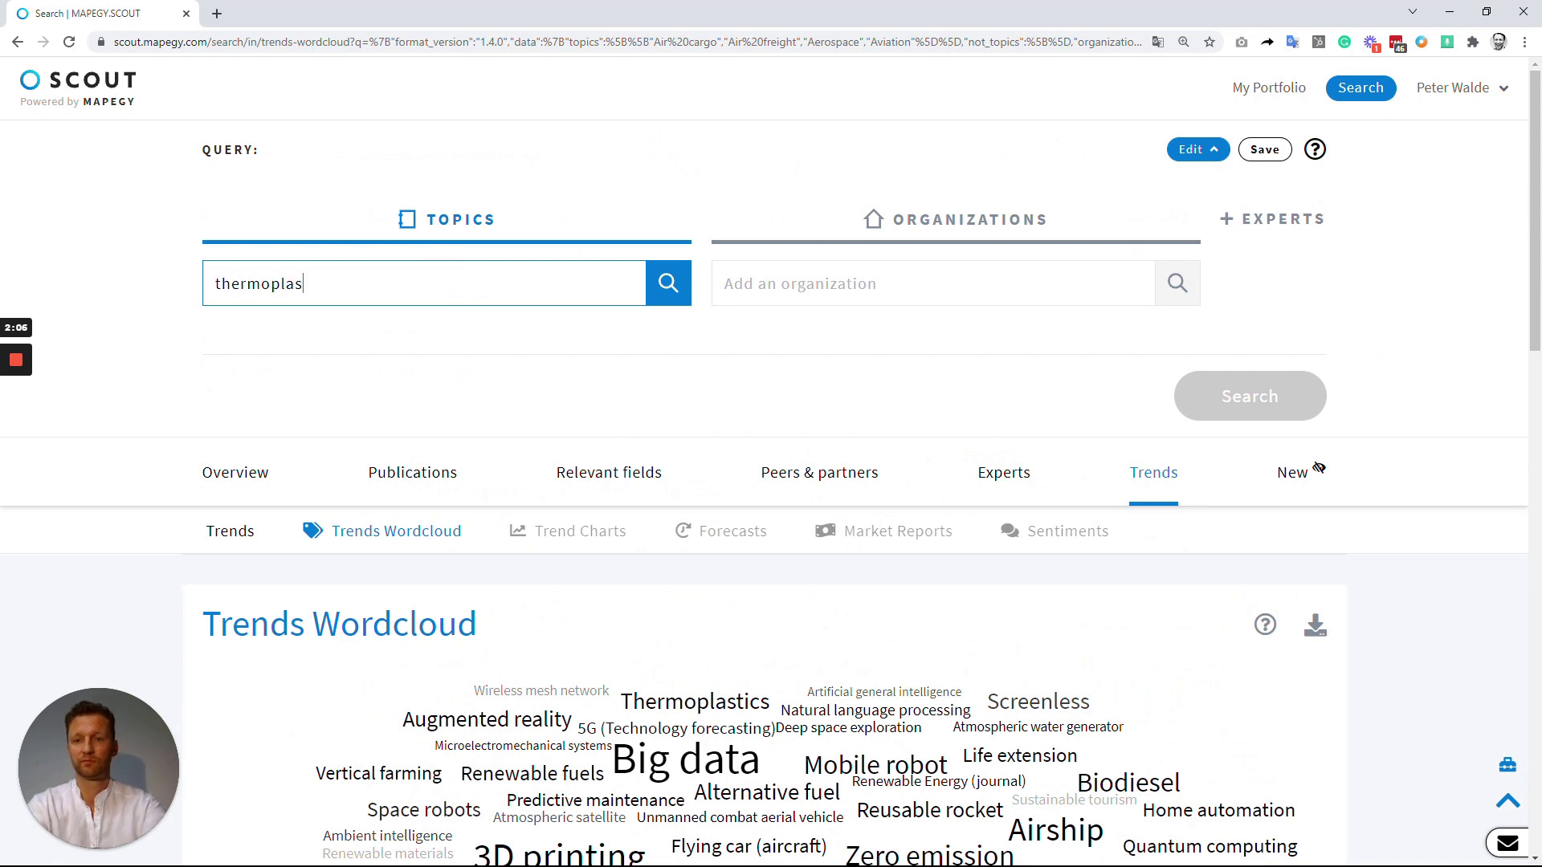
text(tics)
key(Return)
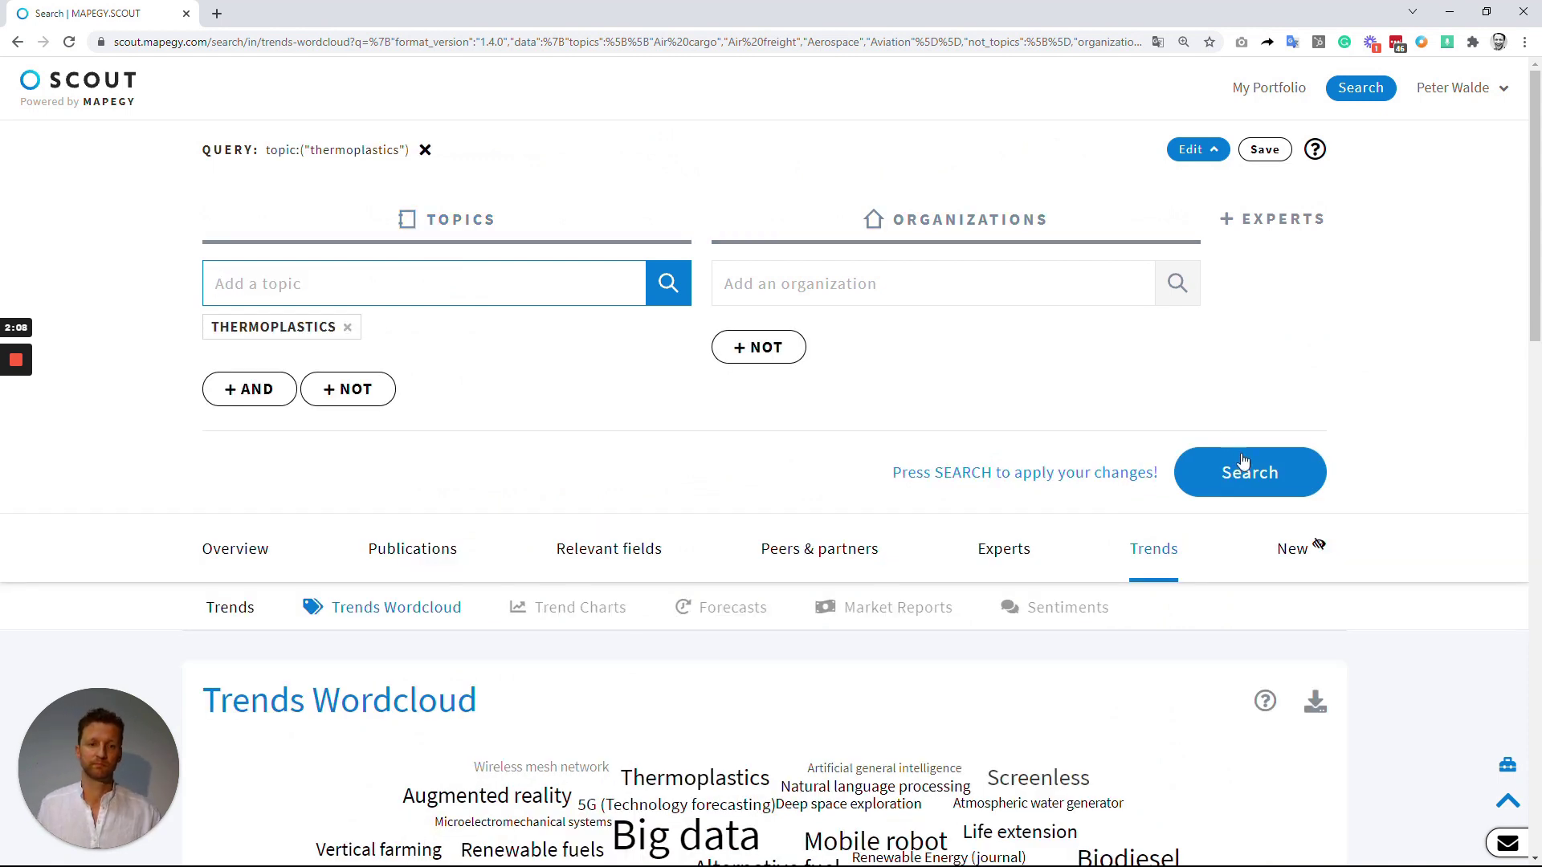
click(1243, 473)
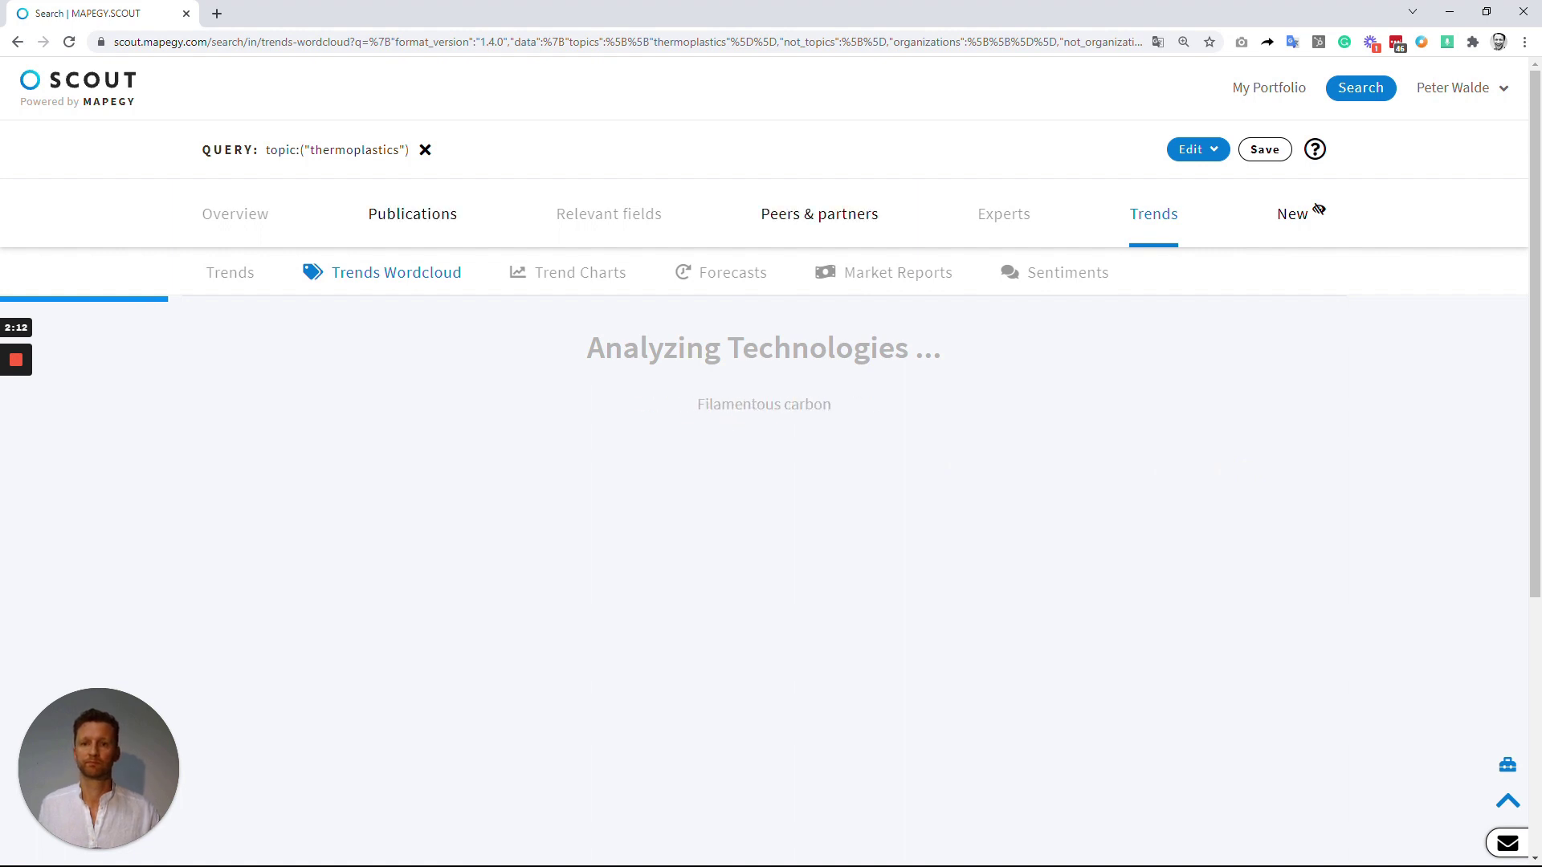
Examine the first two pages of companies among the peers and partners for thermoplastics.
click(809, 222)
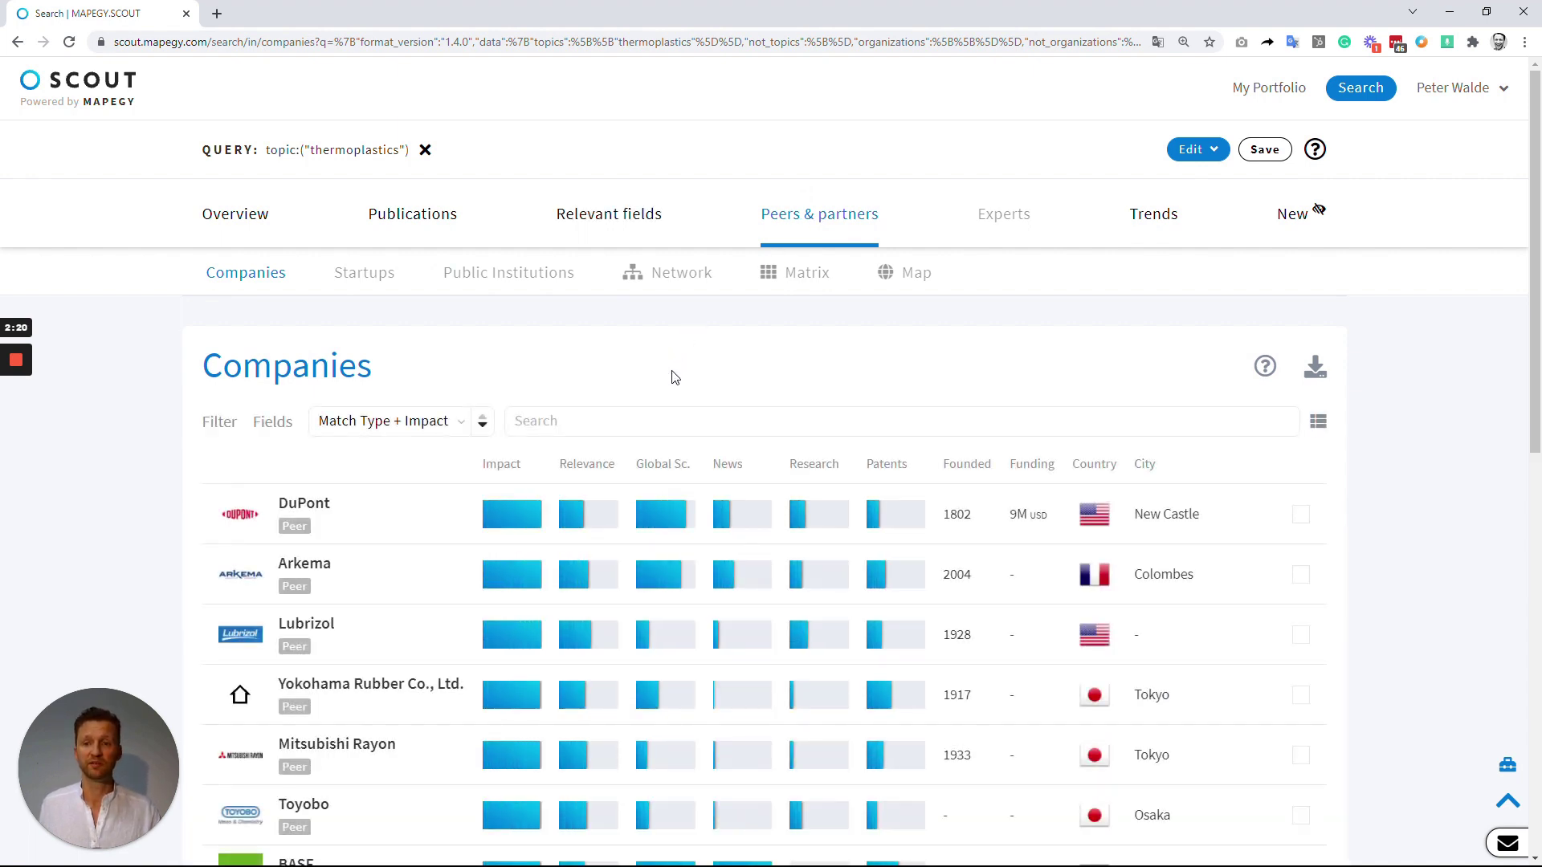
scroll(671, 377, down, 3)
scroll(671, 394, down, 1)
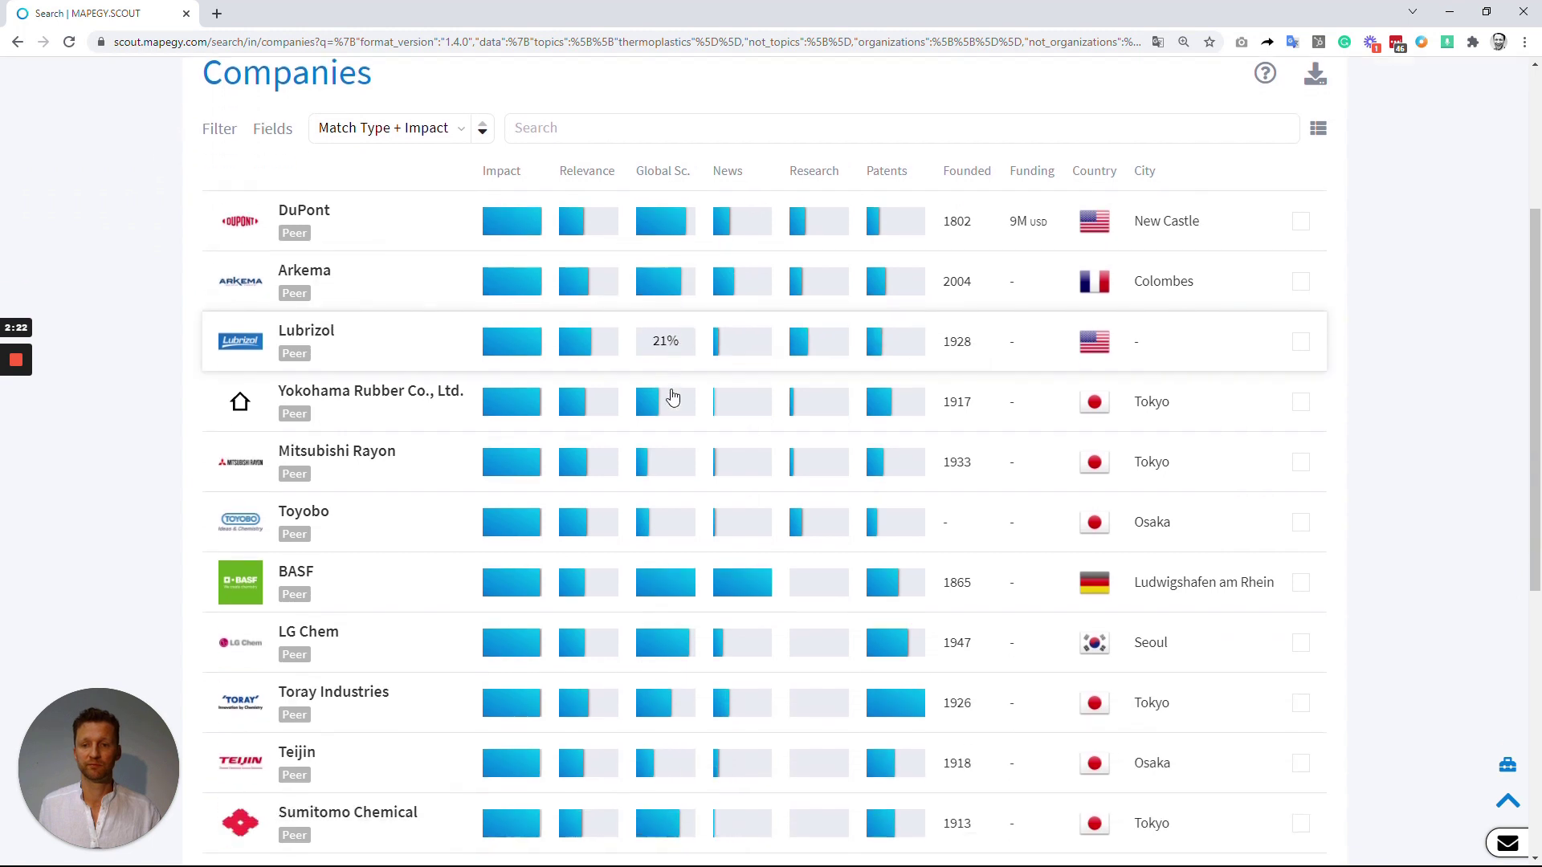
scroll(442, 446, down, 3)
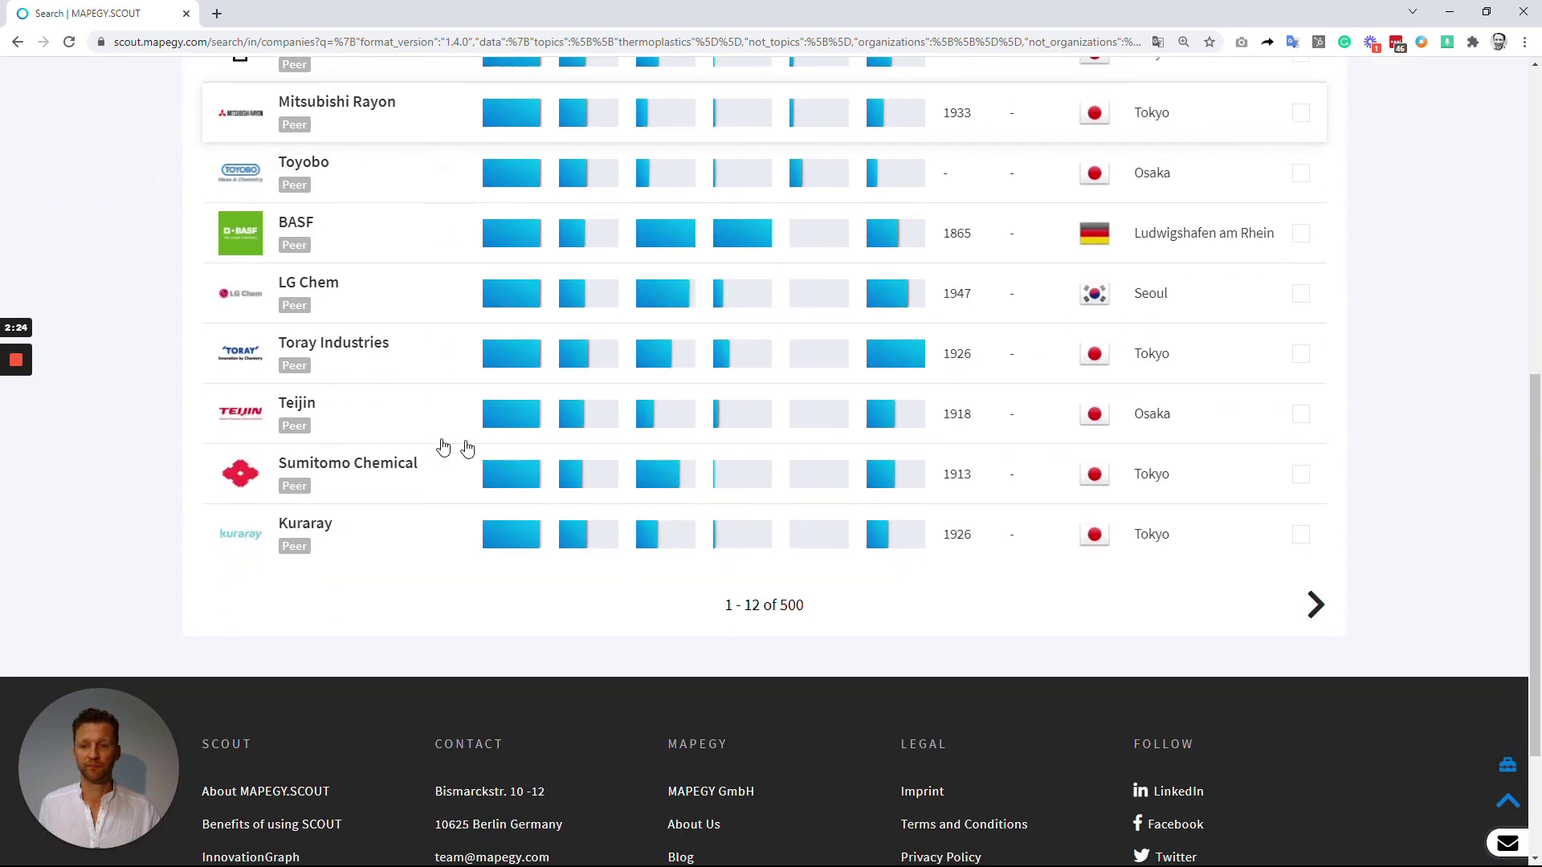
click(1325, 606)
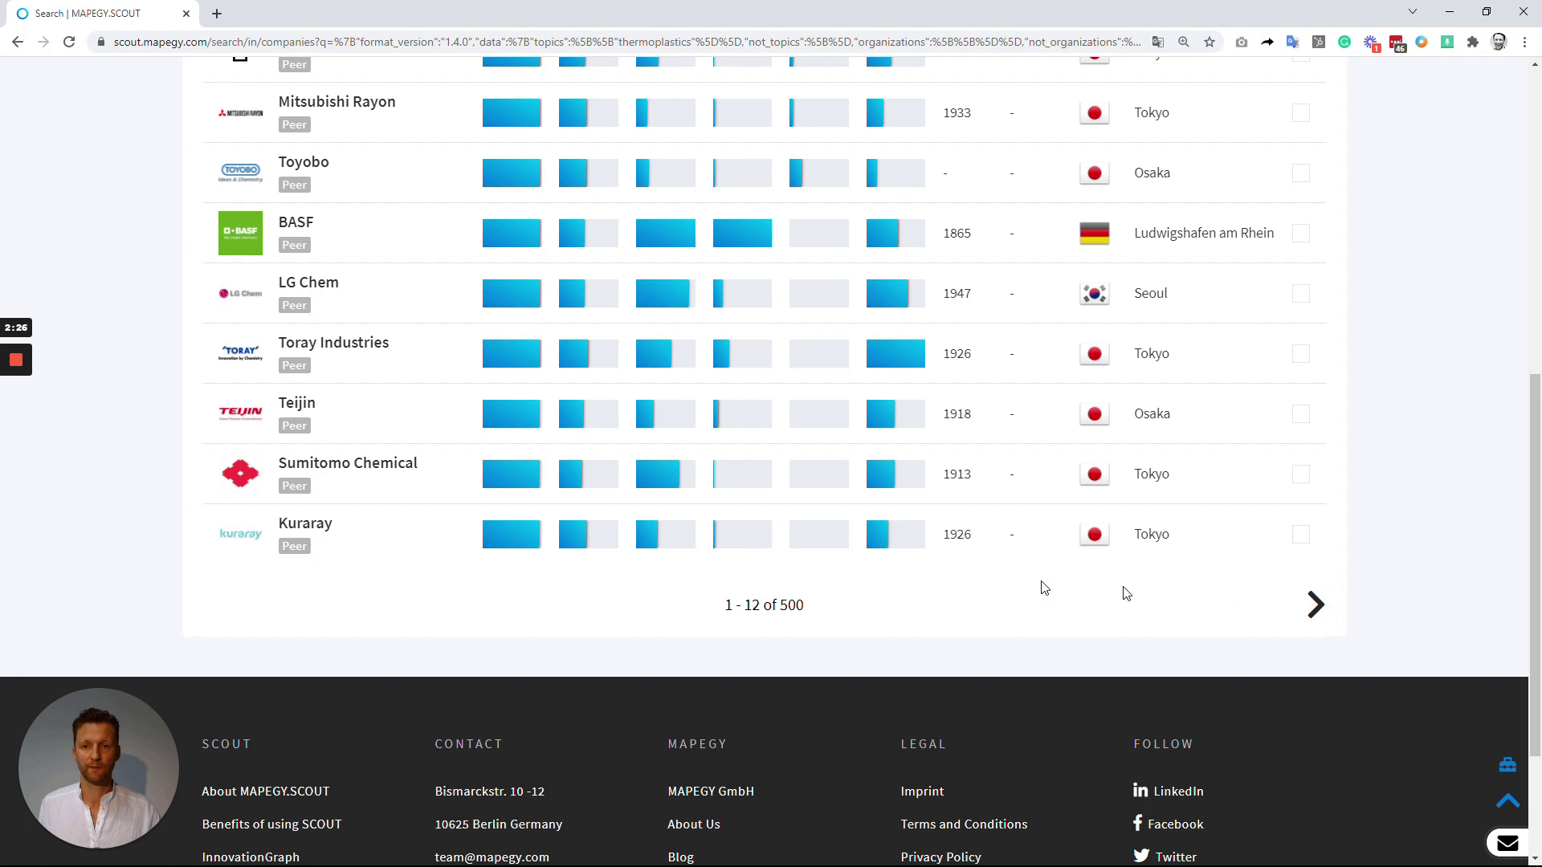
click(1311, 603)
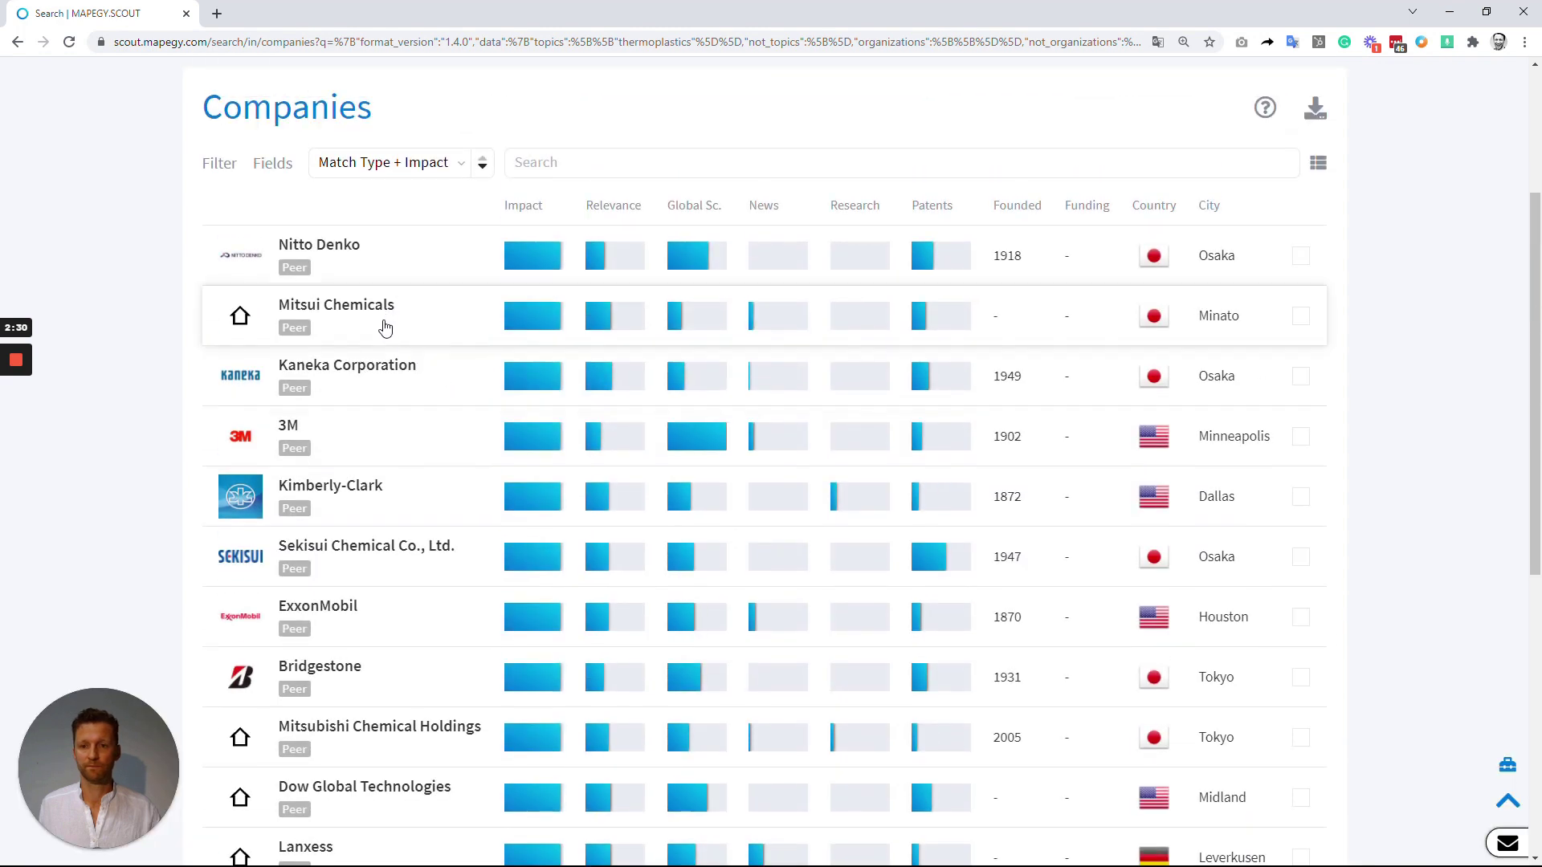
scroll(385, 325, down, 2)
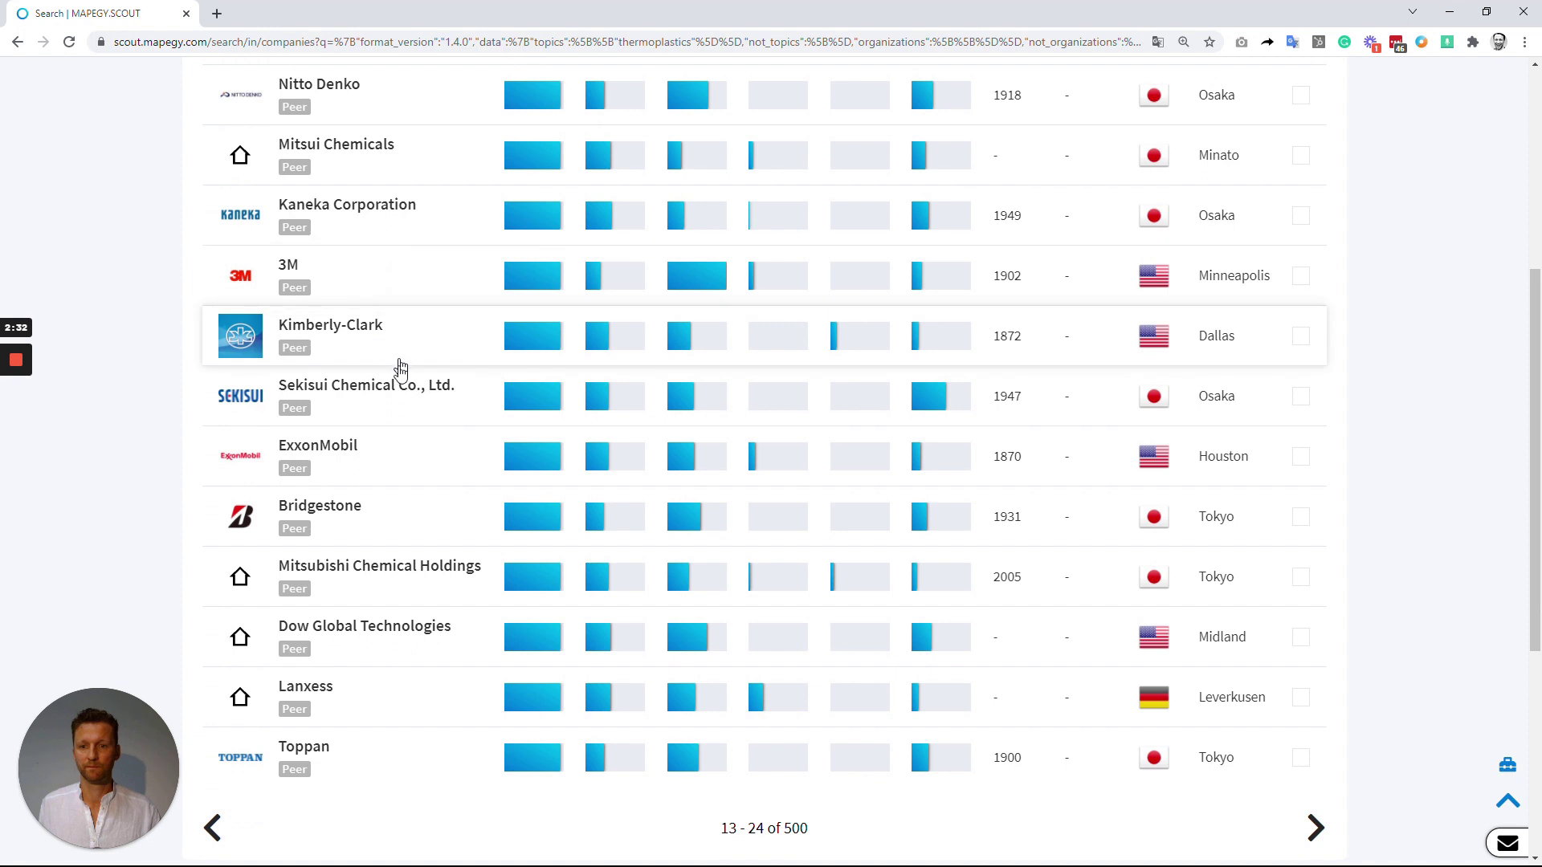
Open the profile of Mitsubishi Chemical Holdings and examine its thermoplastics news, patents and research.
click(426, 580)
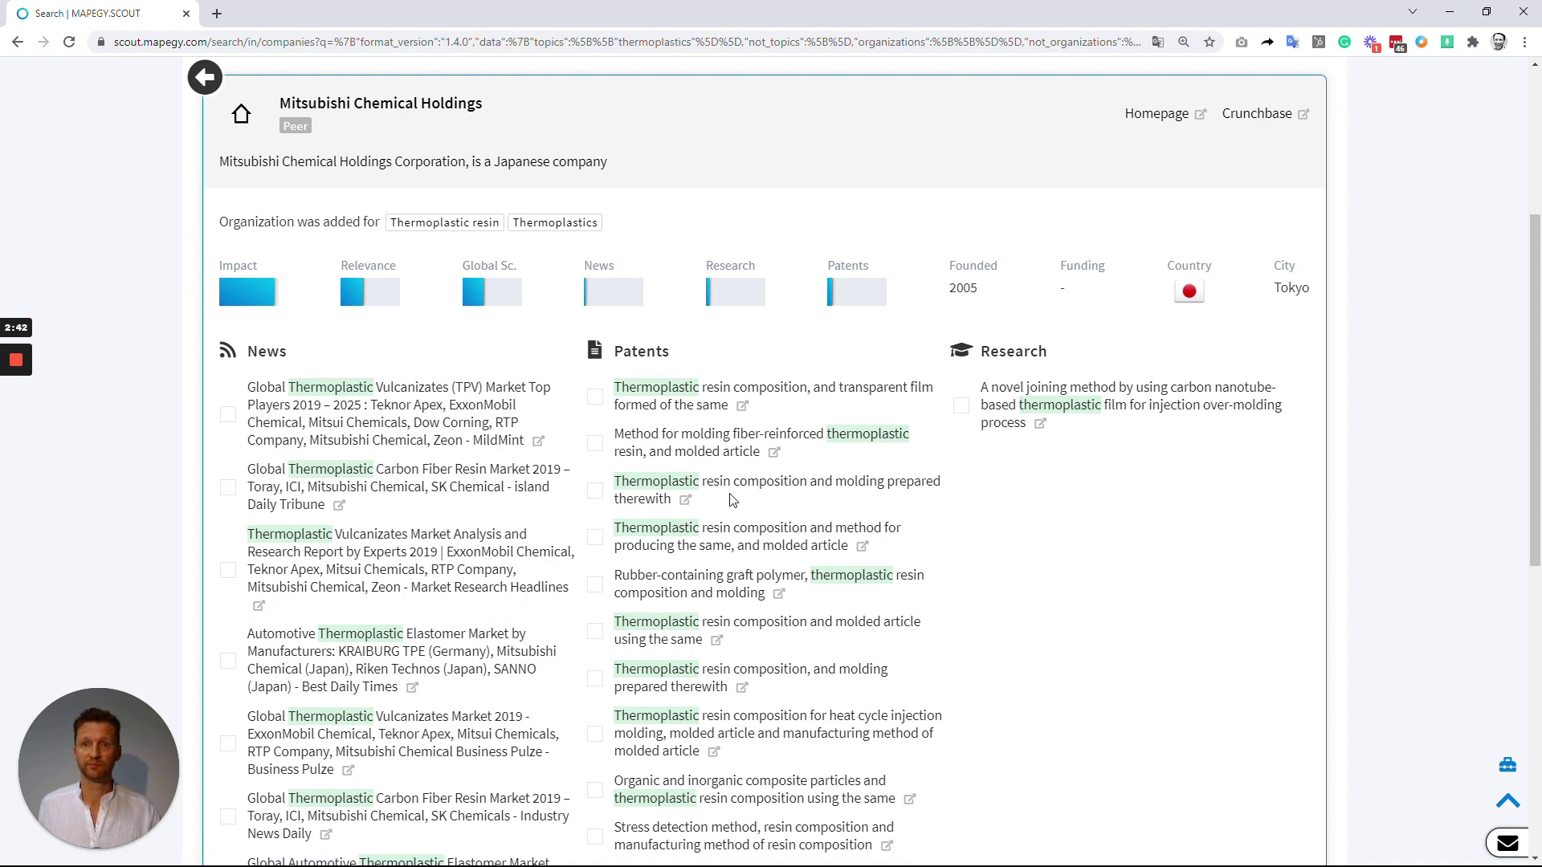
scroll(731, 500, up, 3)
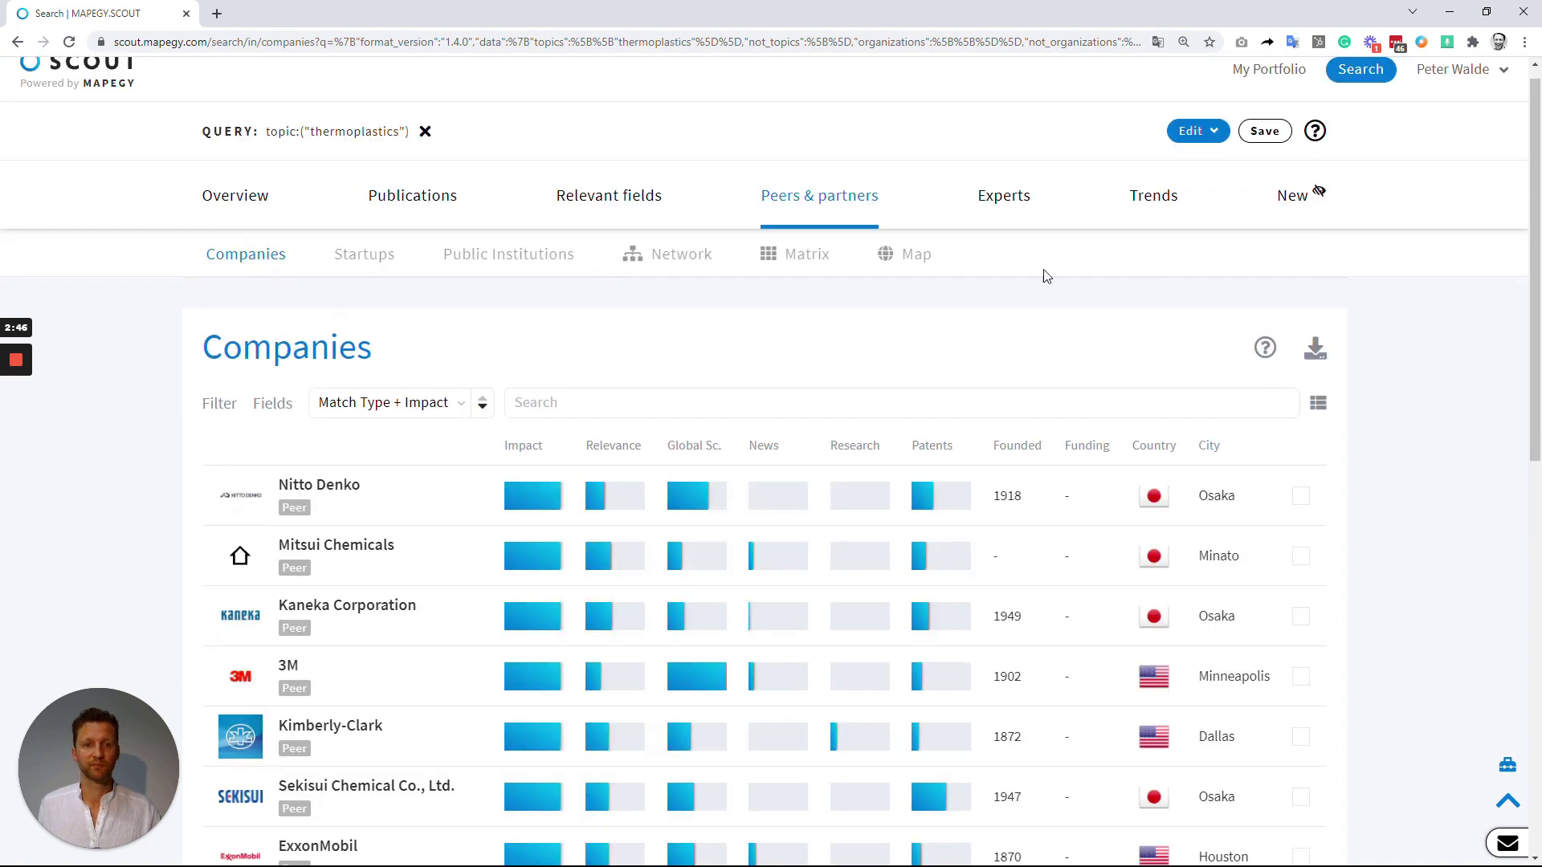
Show the trend forecasts for thermoplastics and narrow them to predictions for 2050.
click(1152, 196)
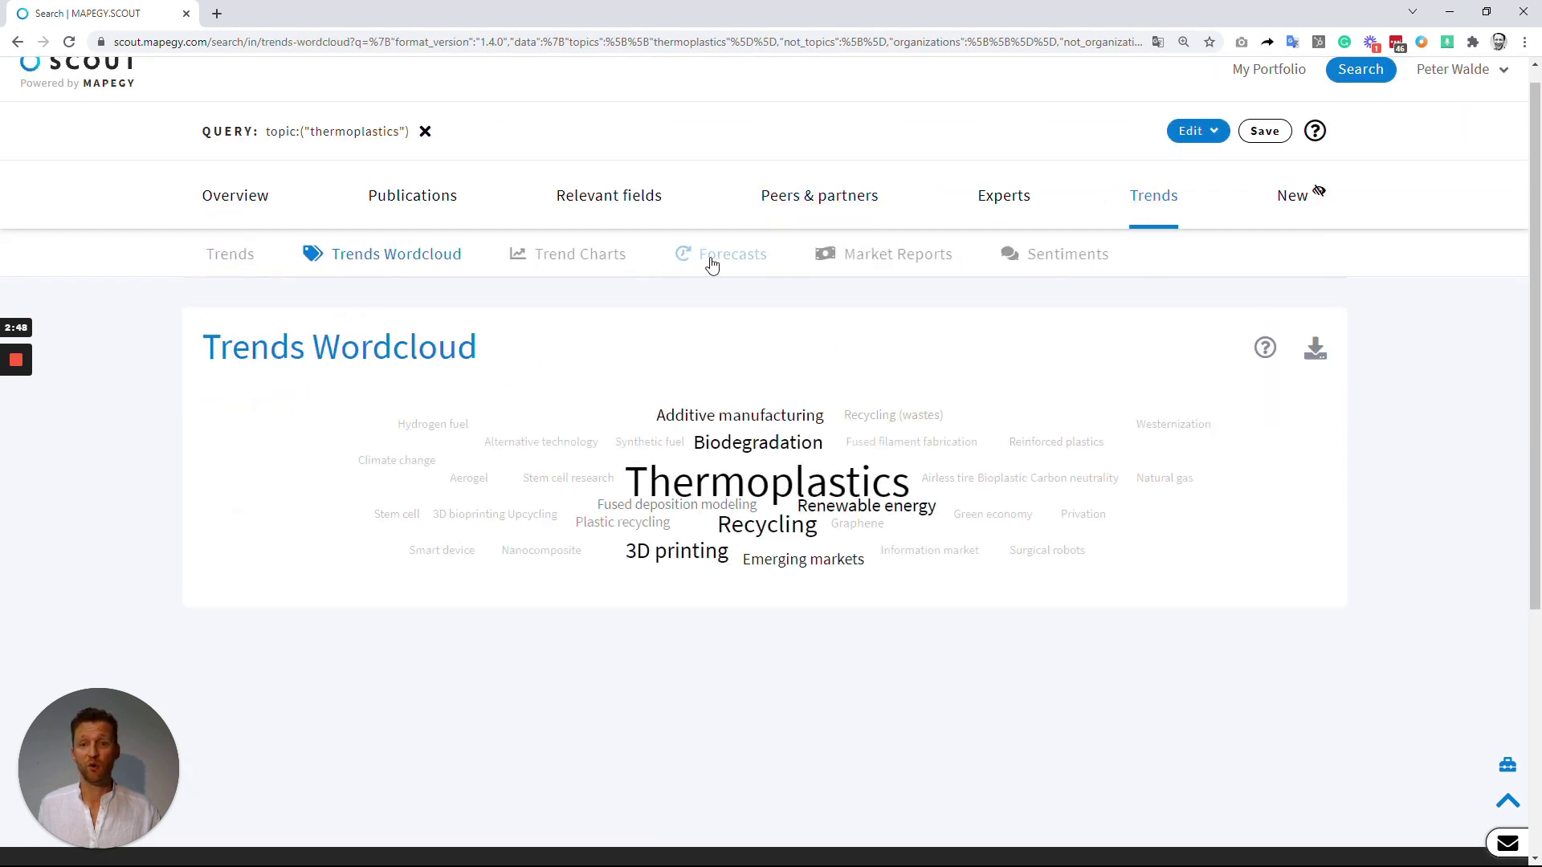
click(715, 257)
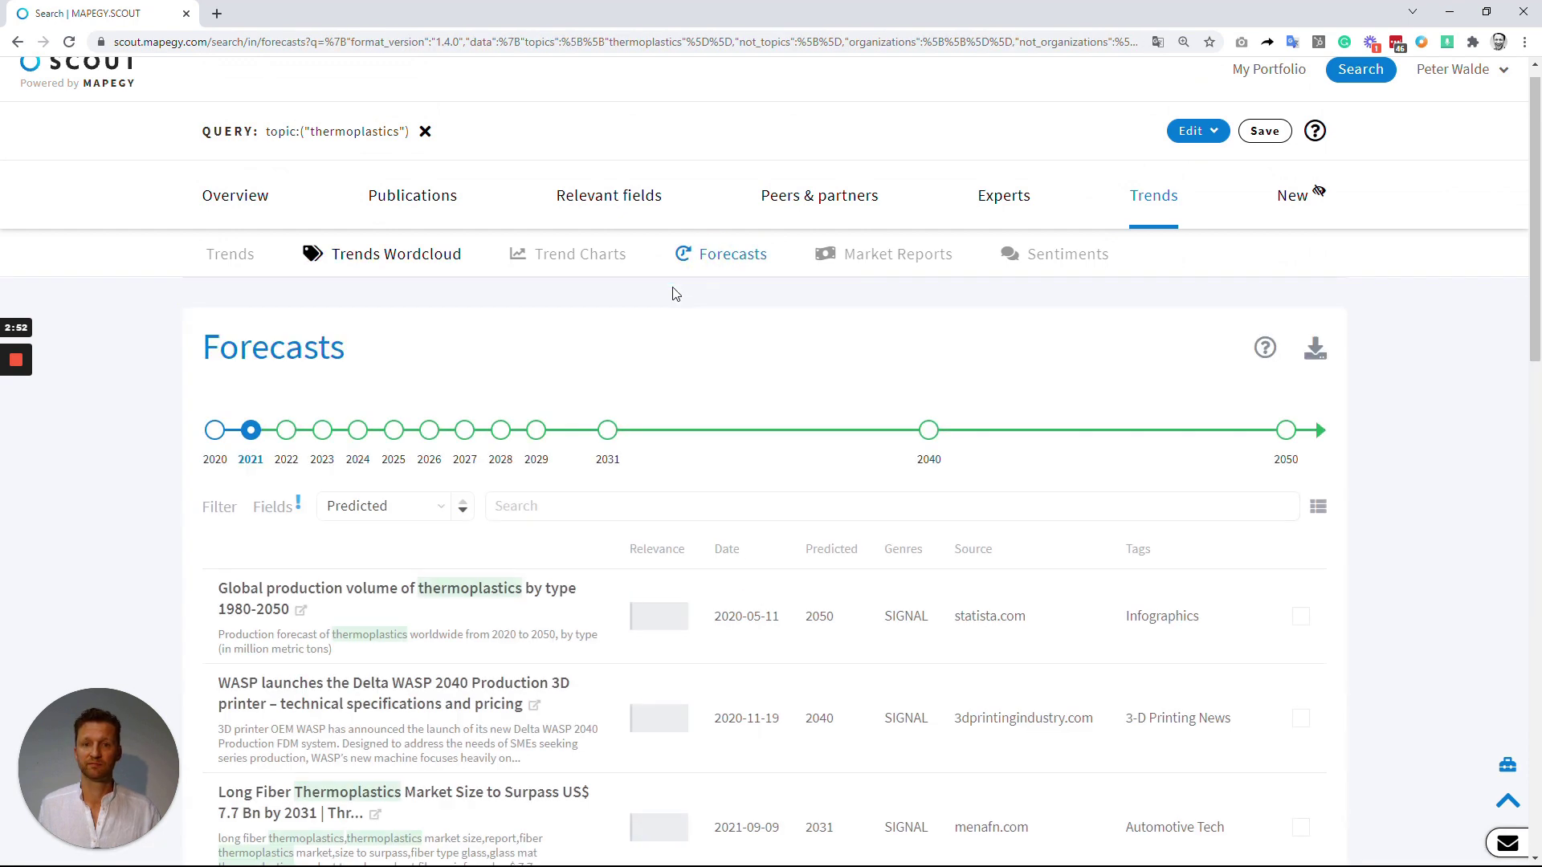
click(1285, 431)
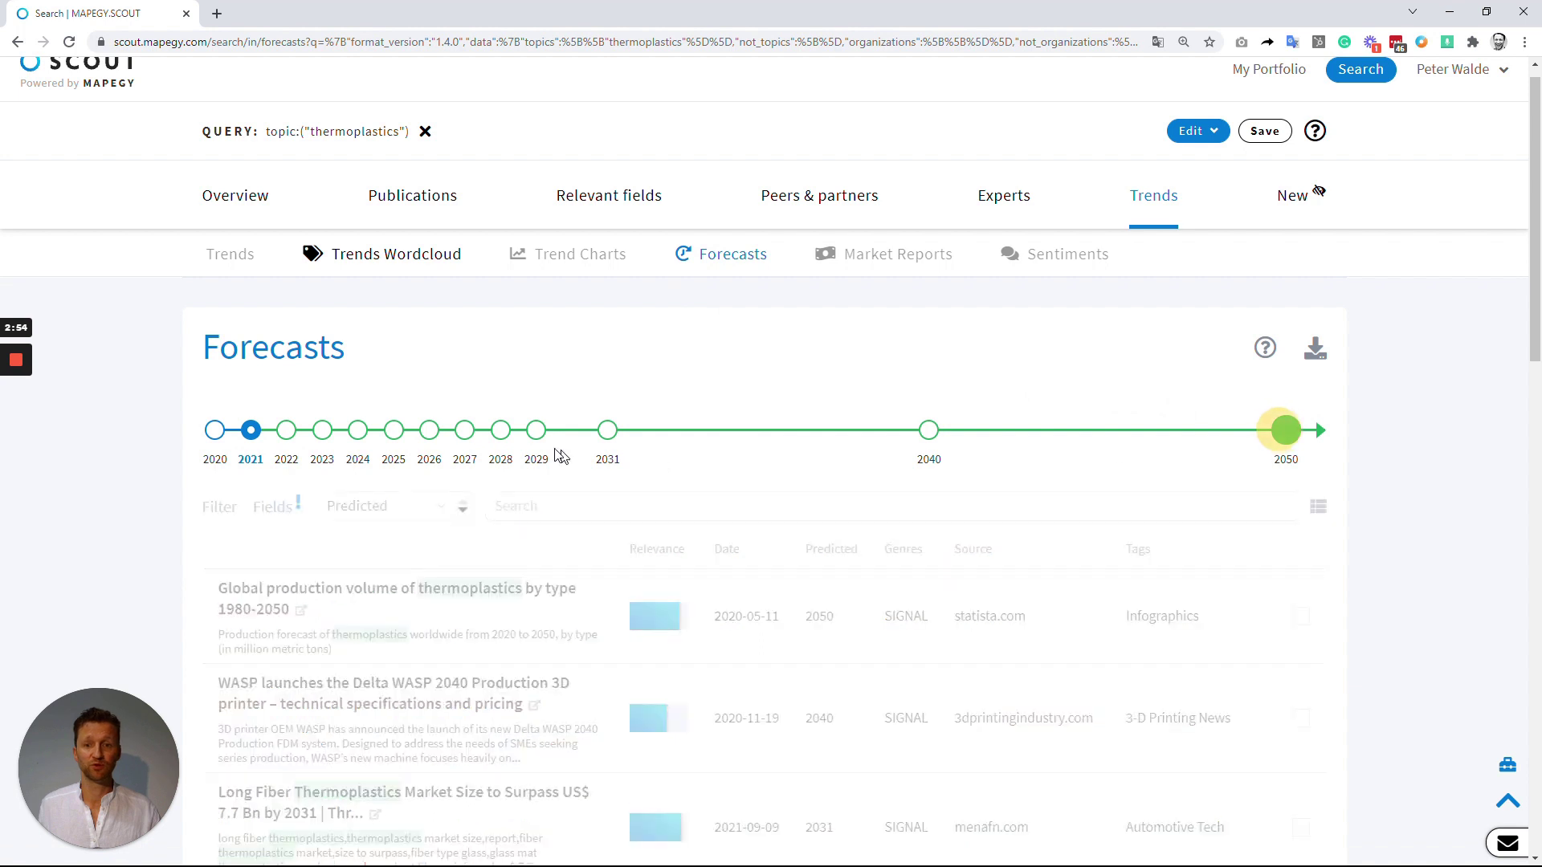
scroll(538, 505, down, 1)
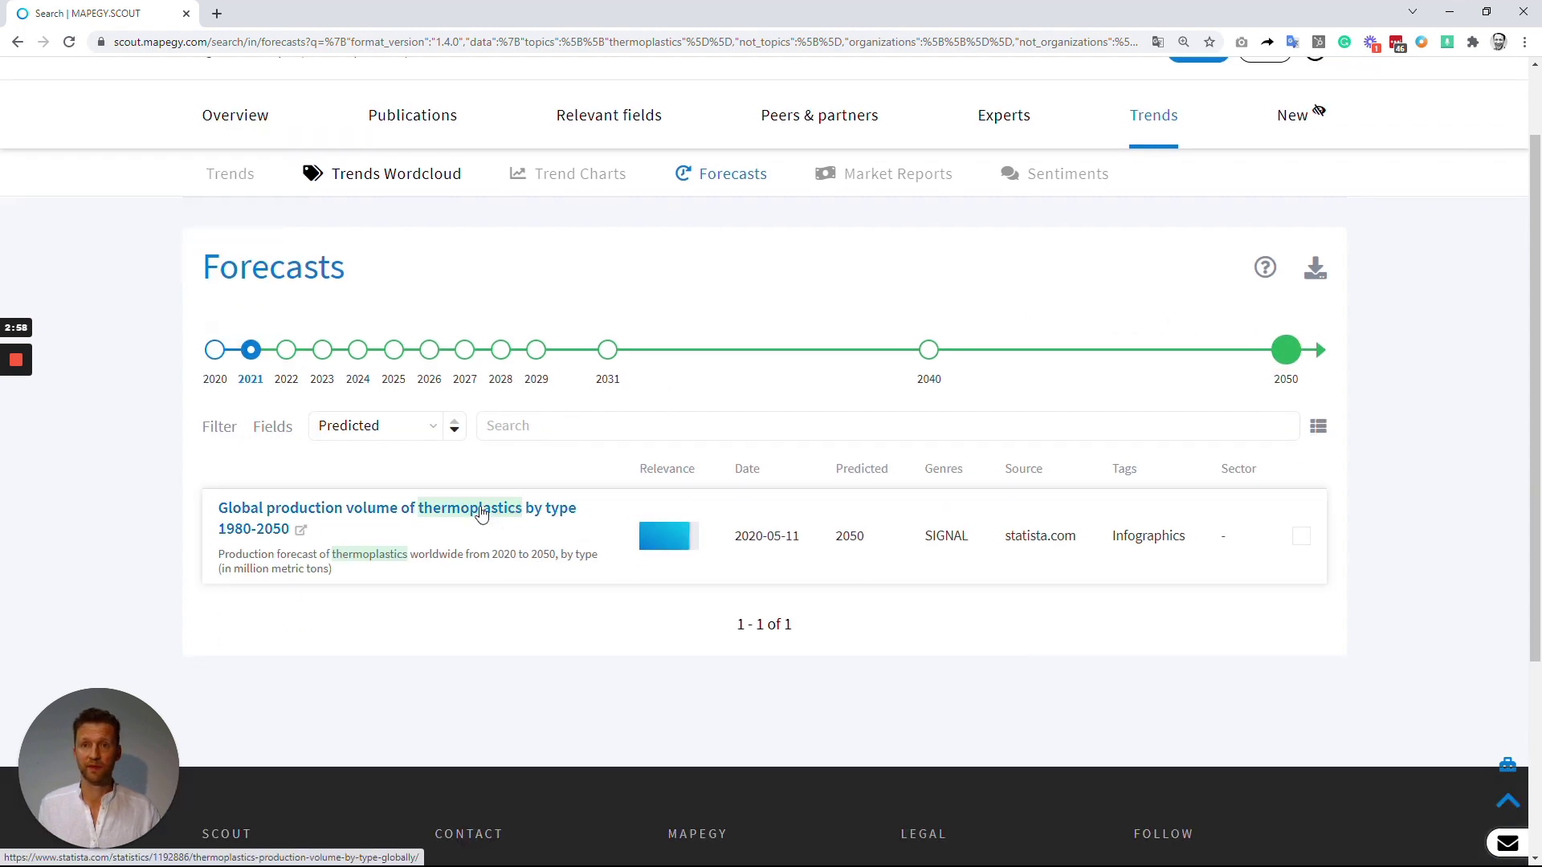
Examine the market reports for thermoplastics, including current market capitalization and CAGR.
click(867, 178)
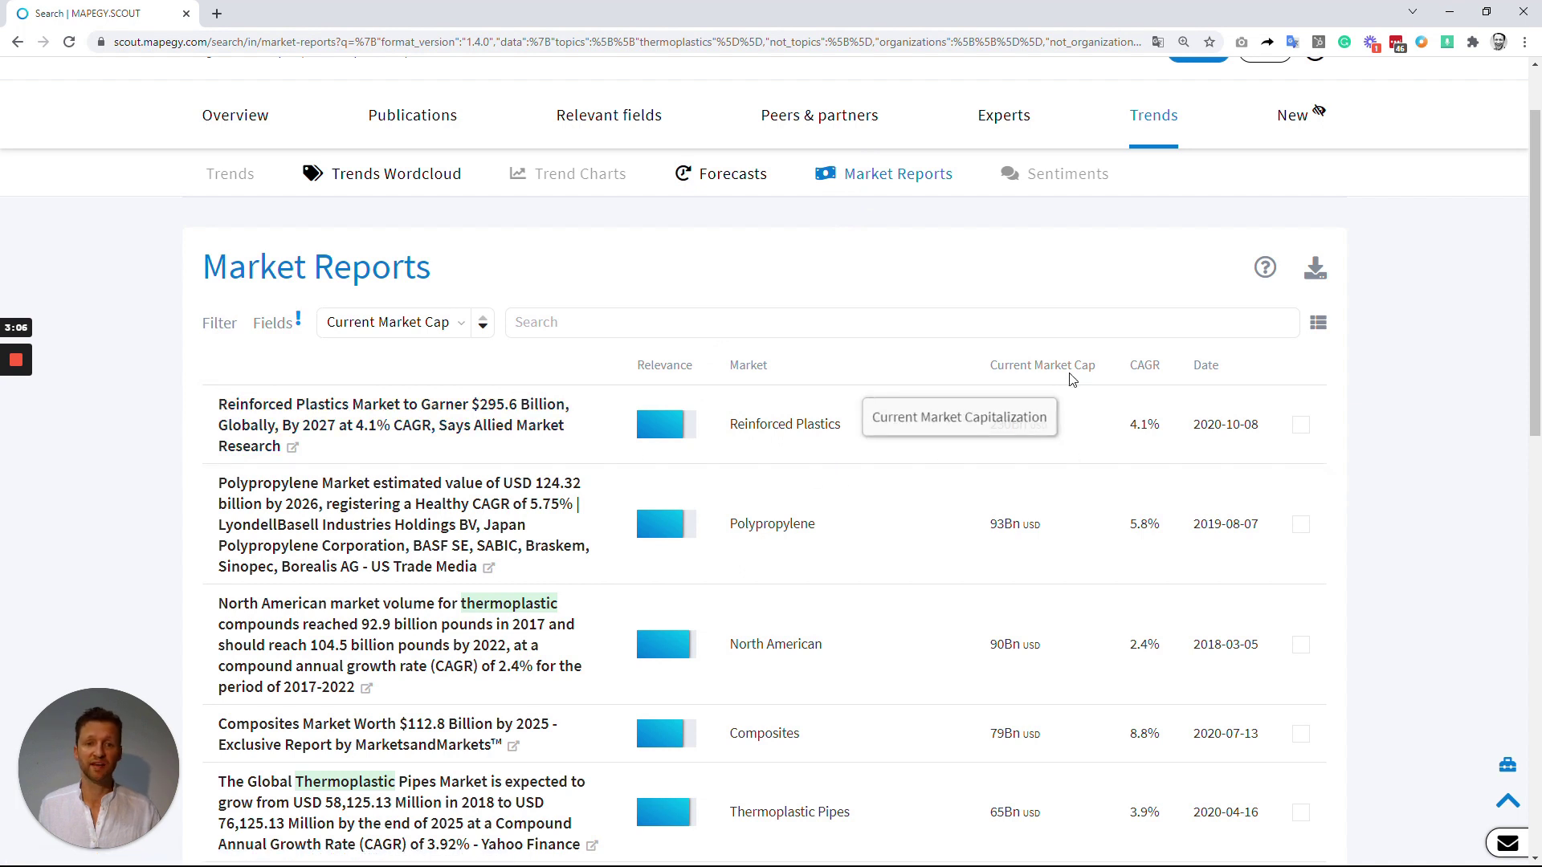
scroll(595, 437, down, 5)
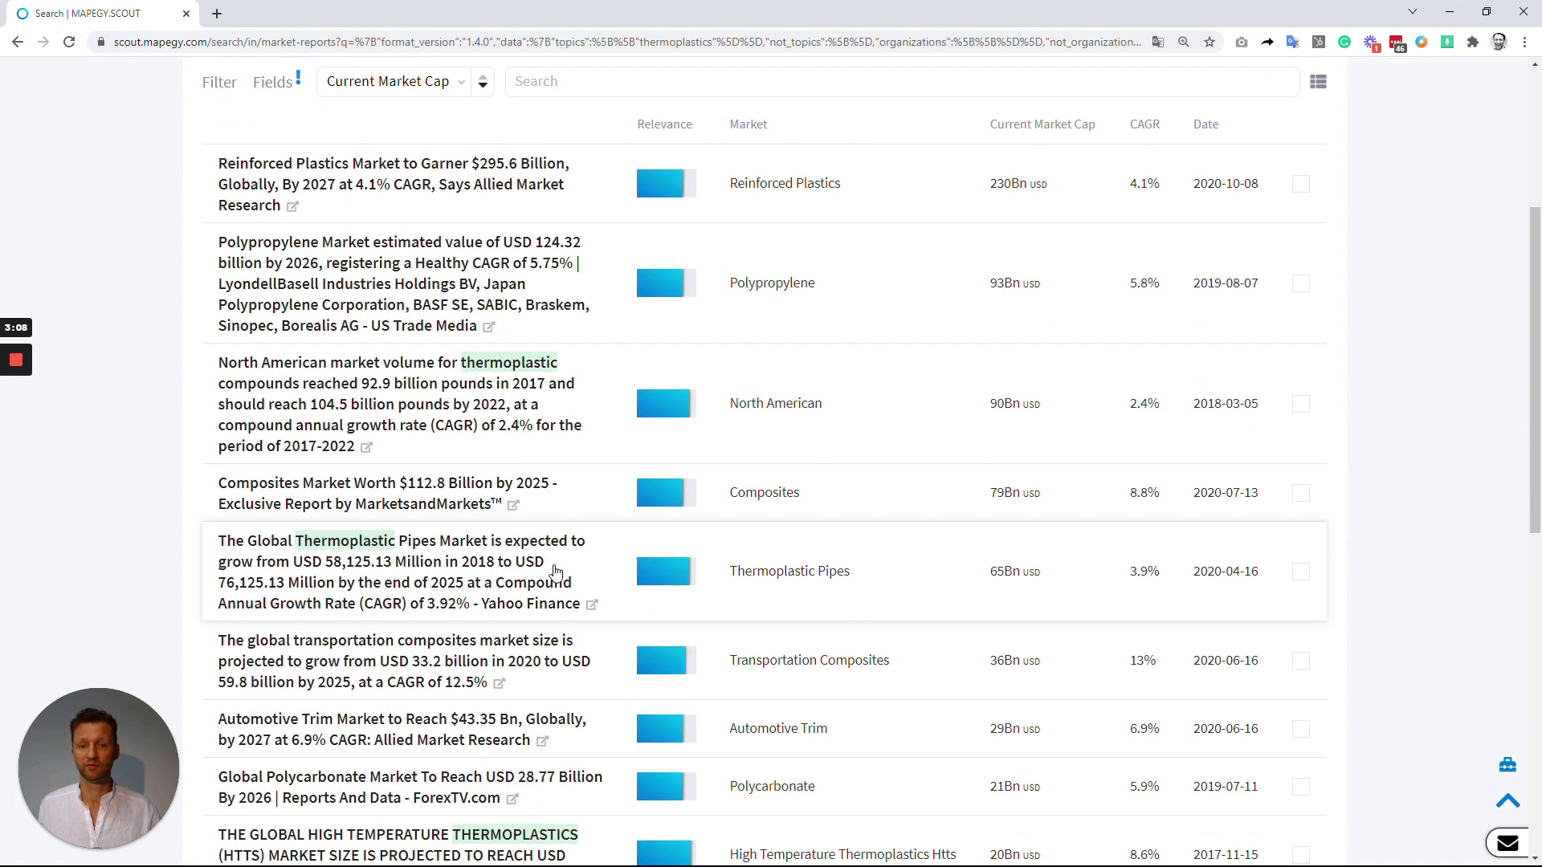
scroll(546, 574, up, 5)
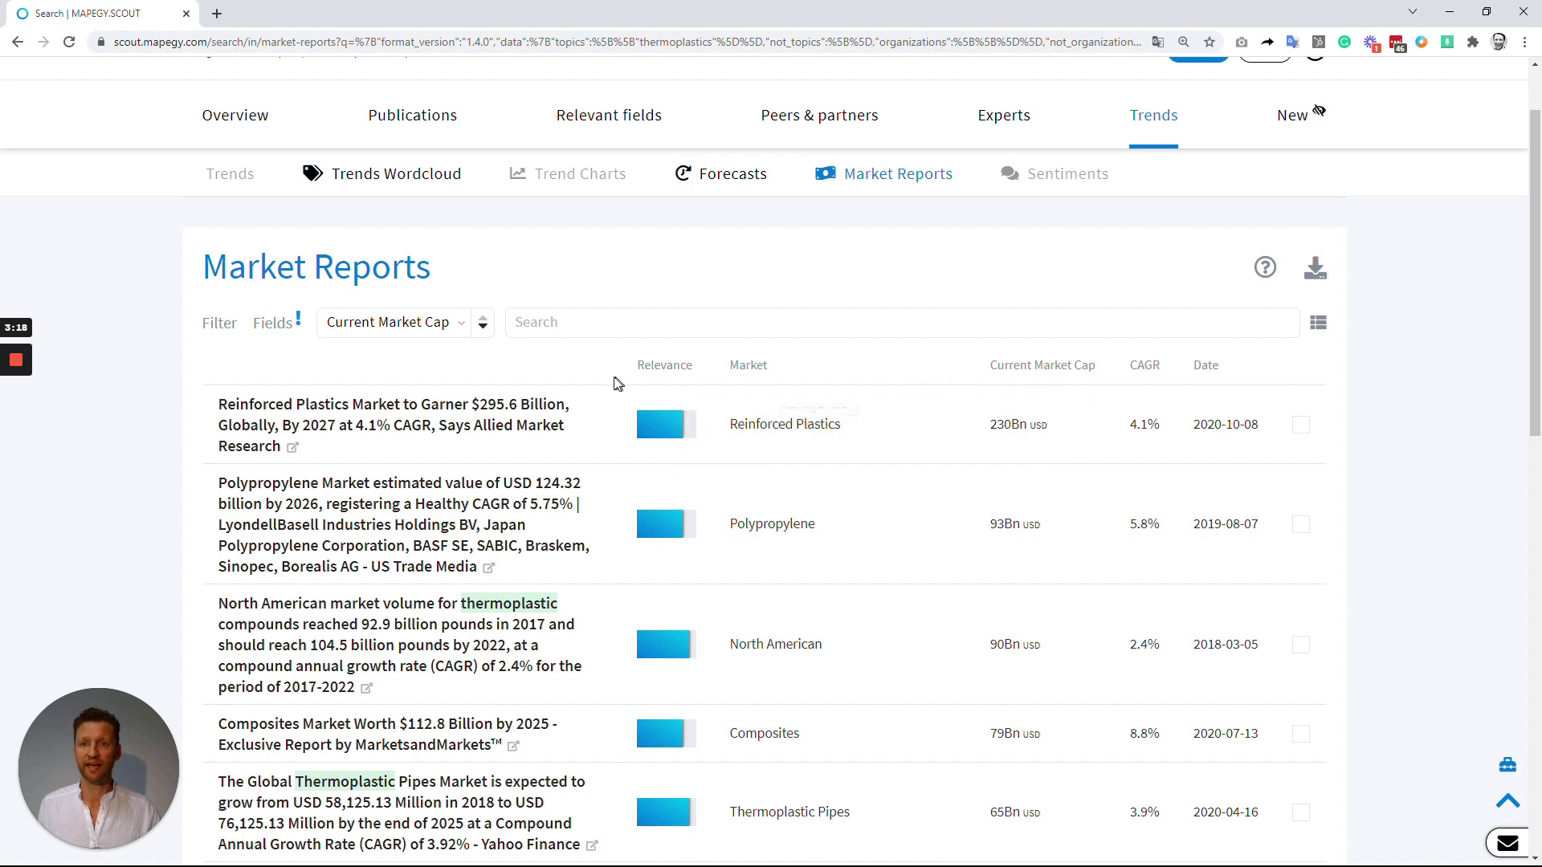
scroll(566, 310, up, 2)
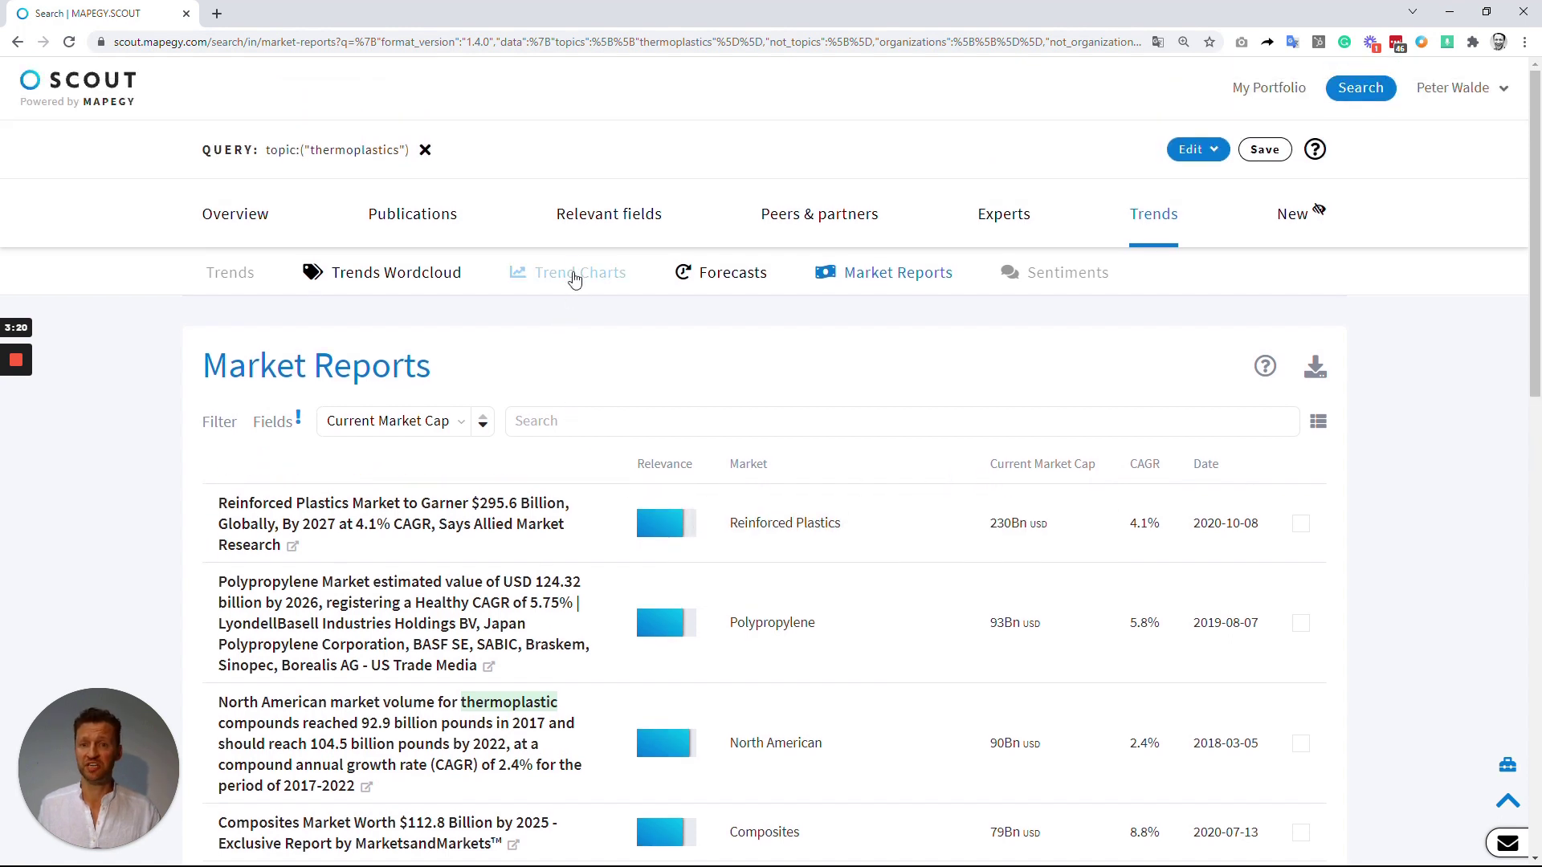
Show the topic map of fields relevant to thermoplastics and examine its topics and clusters.
click(587, 220)
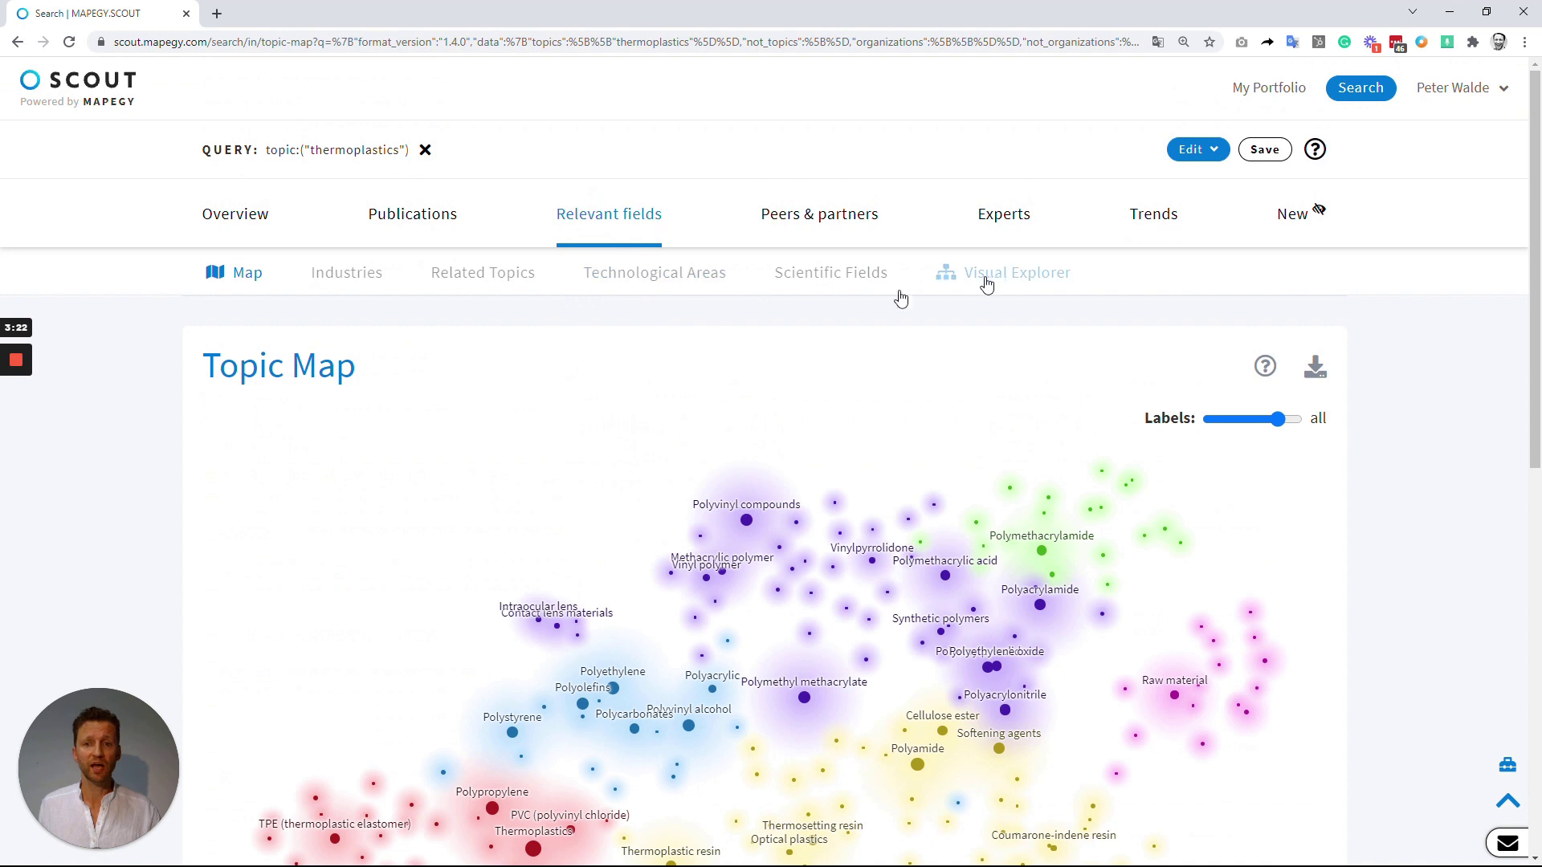
scroll(755, 337, down, 2)
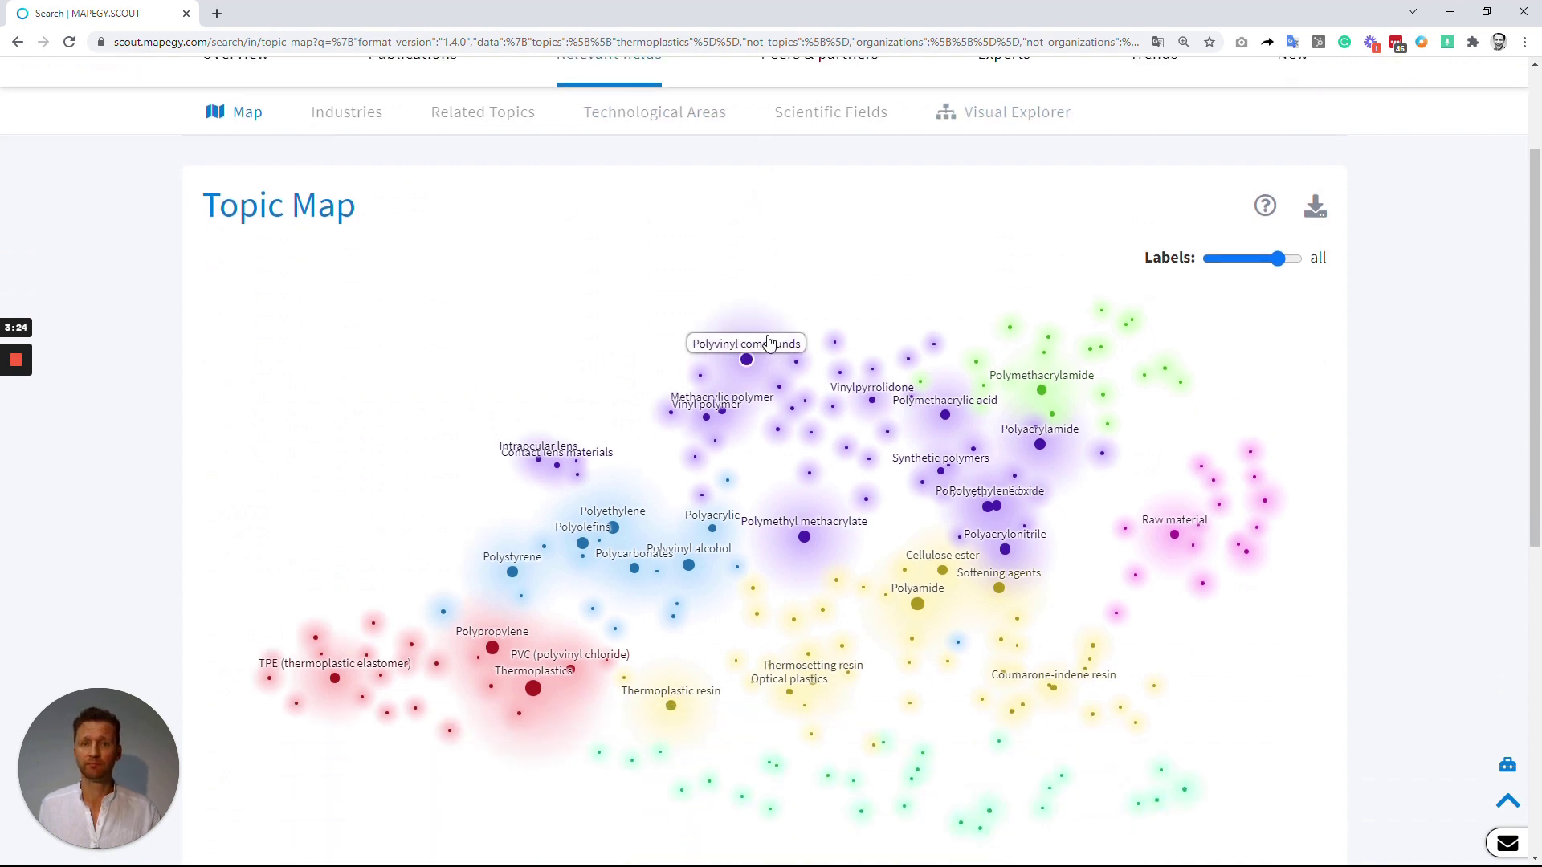
scroll(743, 377, down, 2)
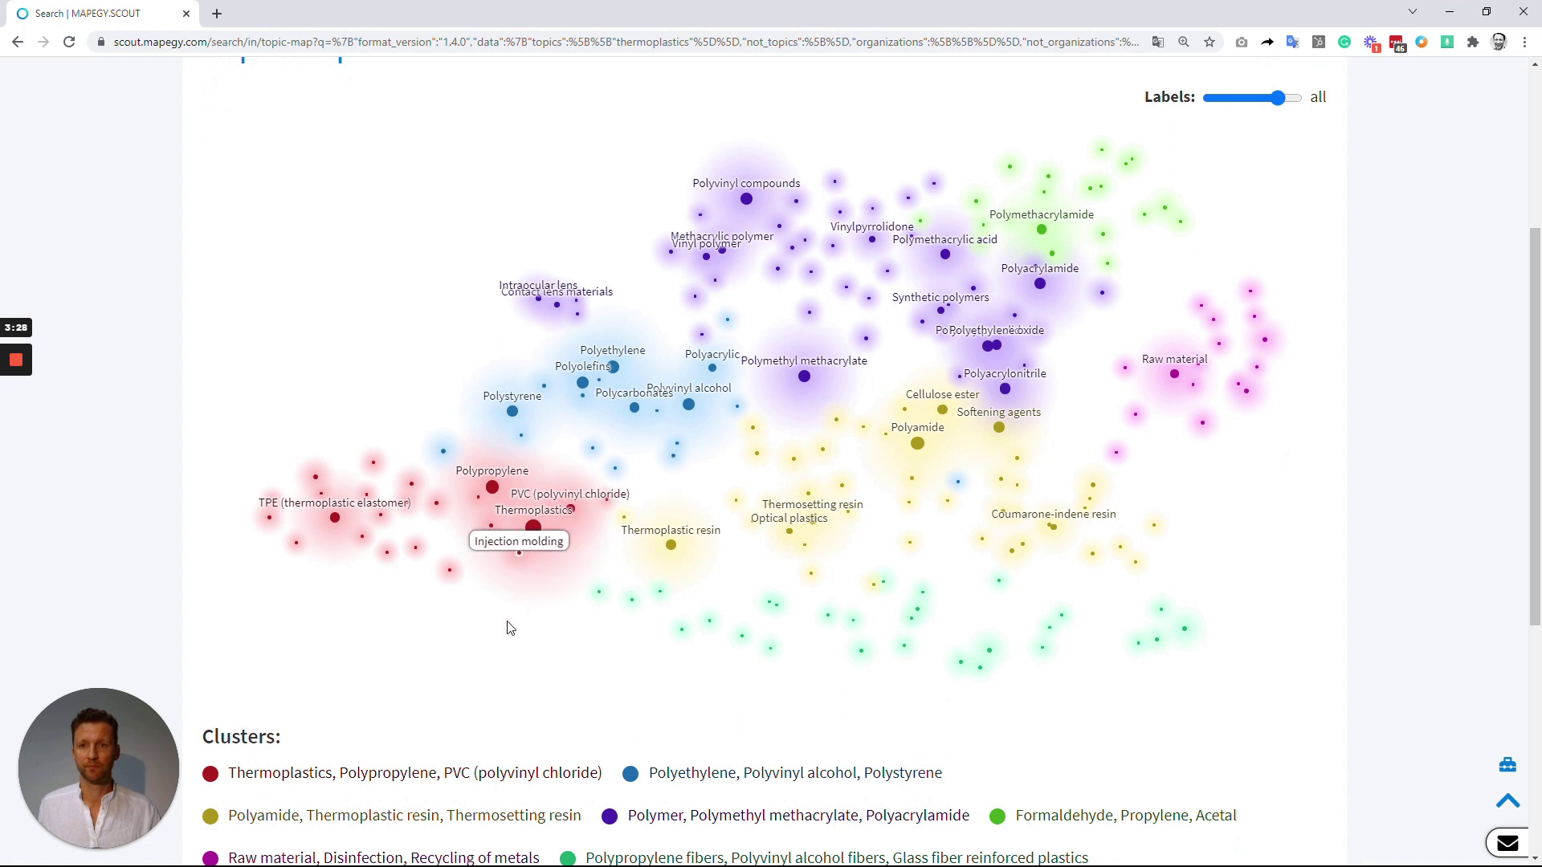
scroll(506, 629, down, 2)
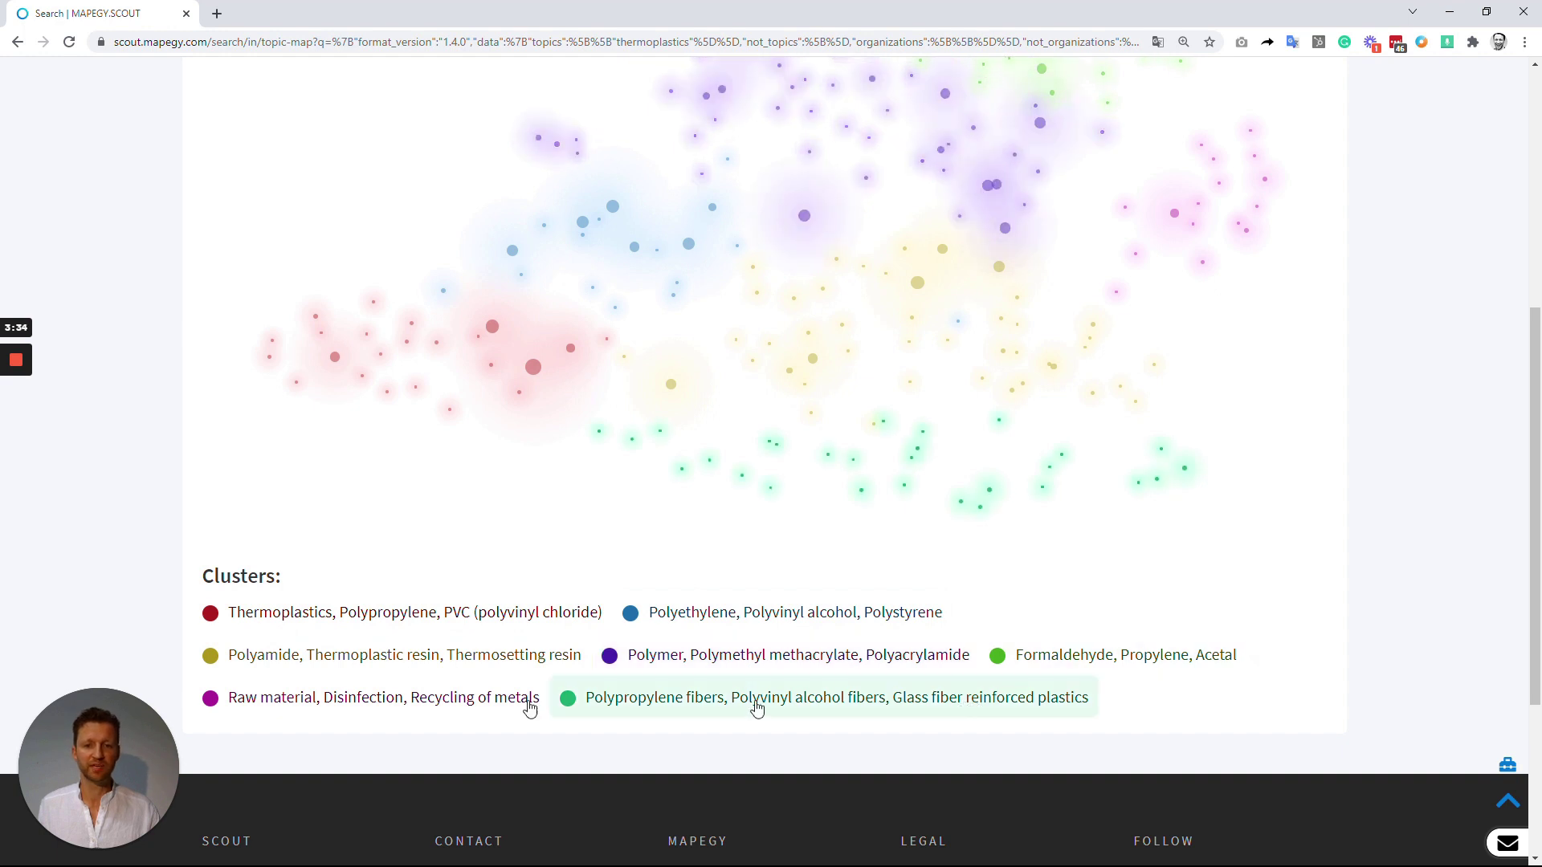
scroll(406, 688, up, 2)
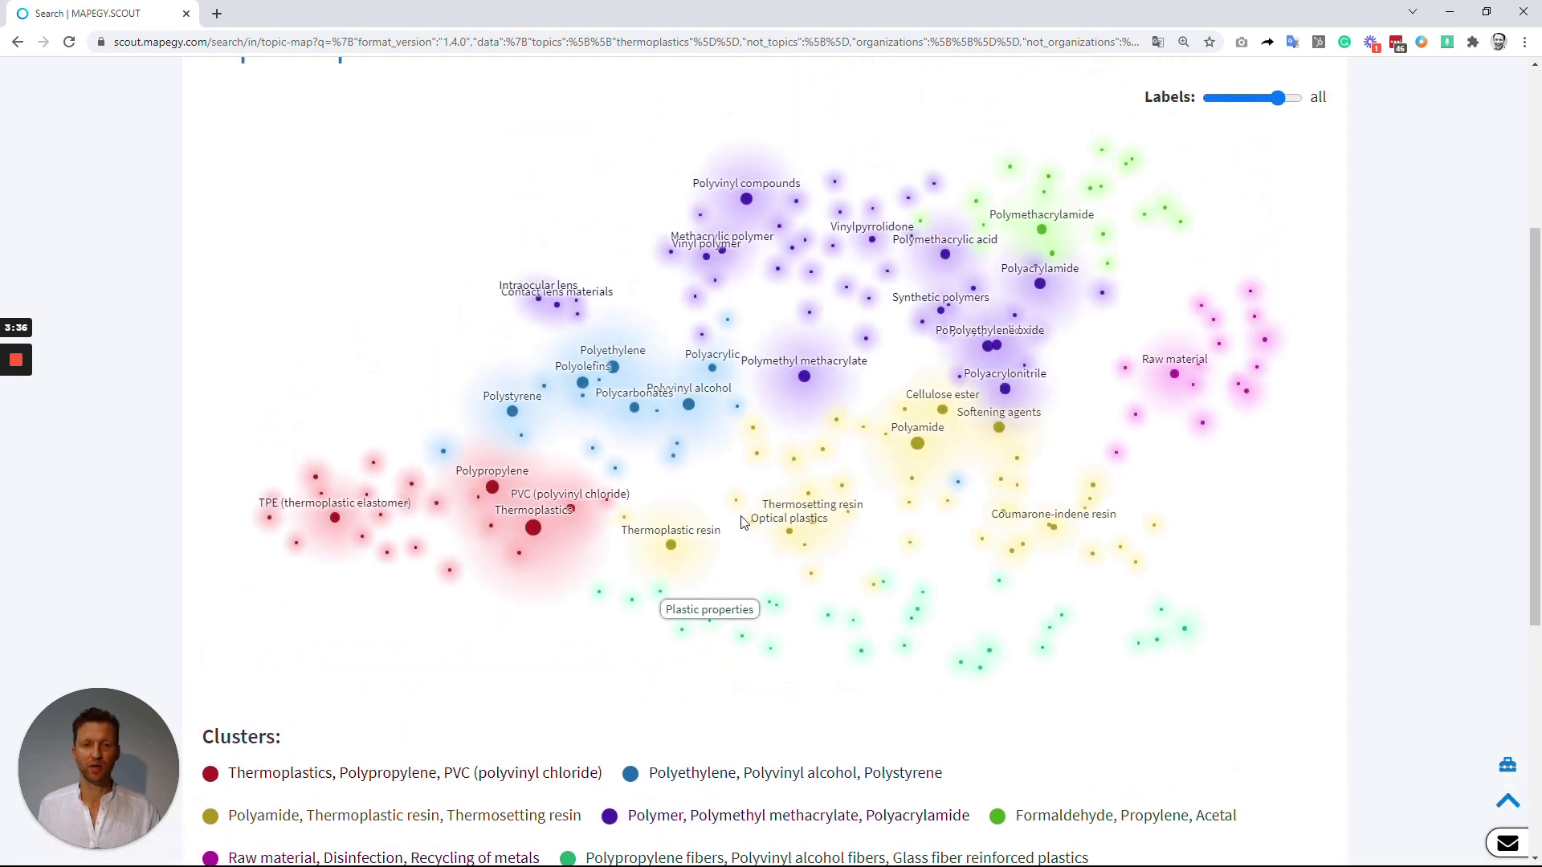
scroll(1044, 321, up, 3)
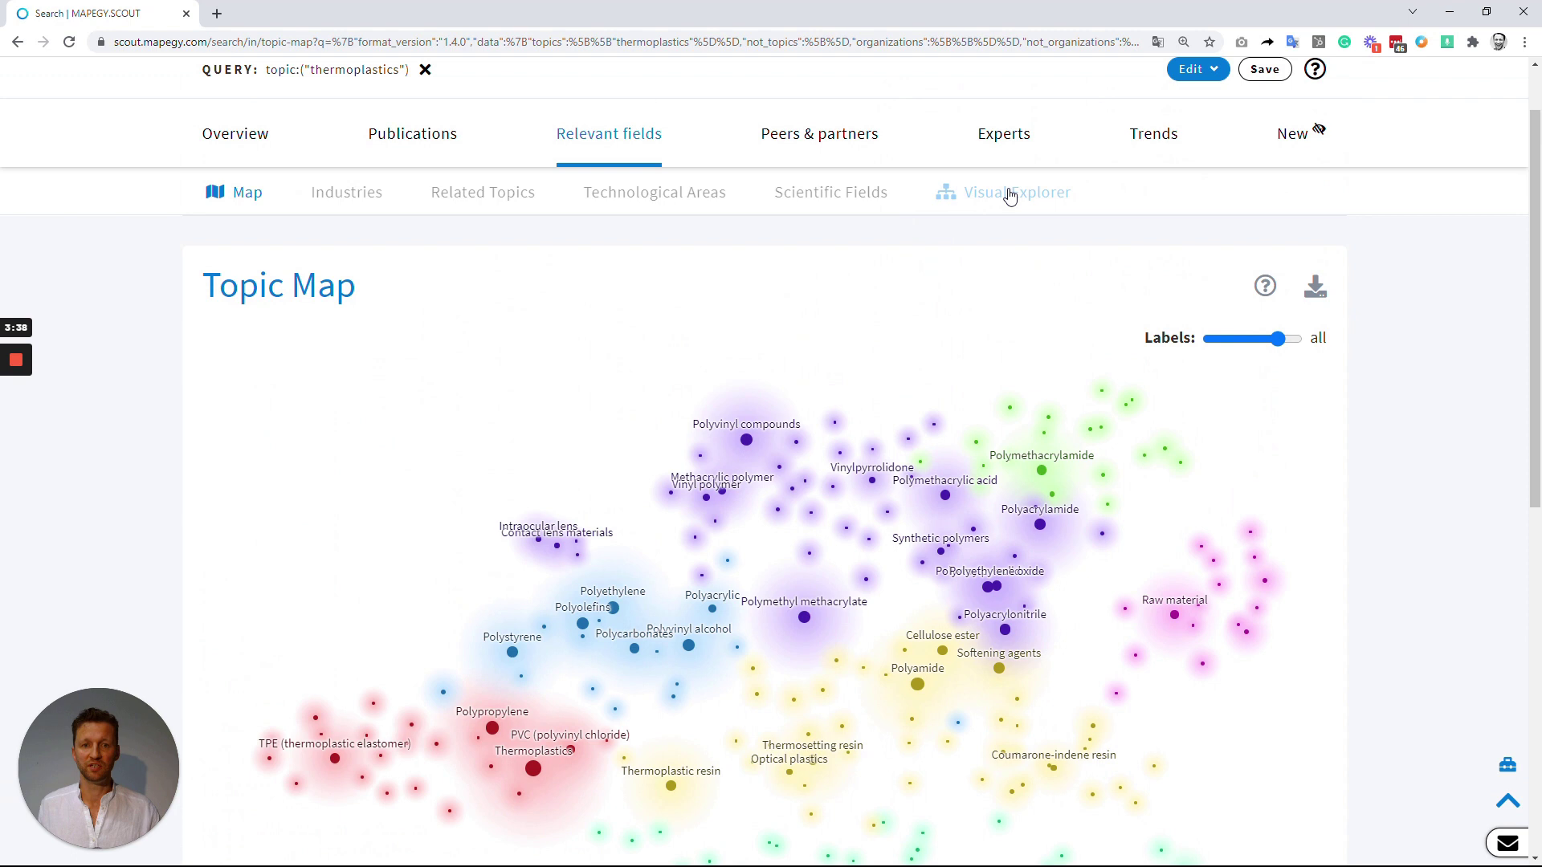
Examine the industries related to thermoplastics in the Visual Explorer.
click(1010, 194)
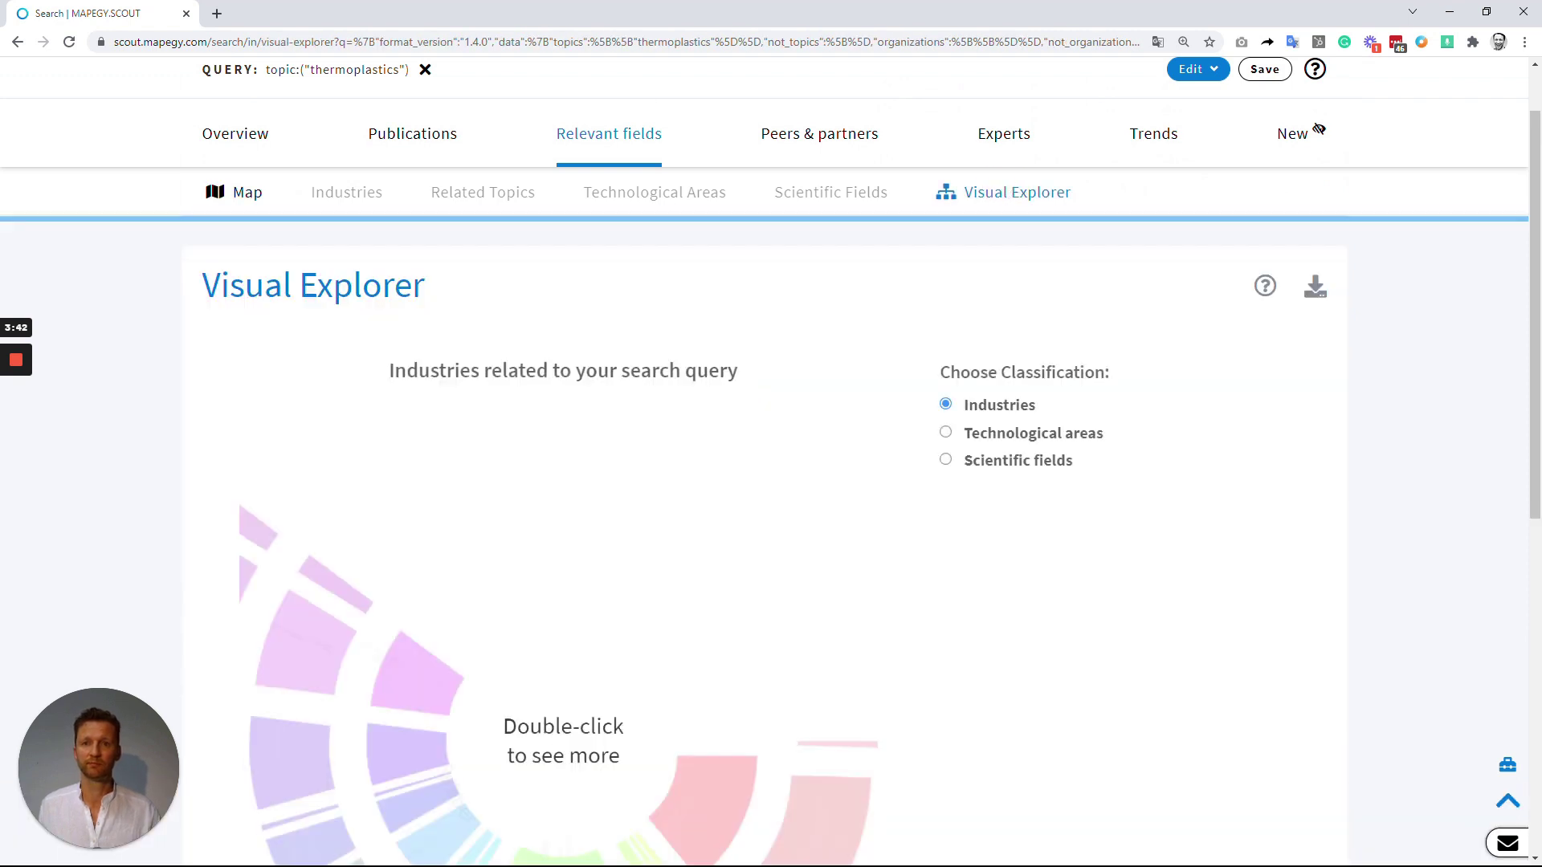
scroll(635, 385, down, 1)
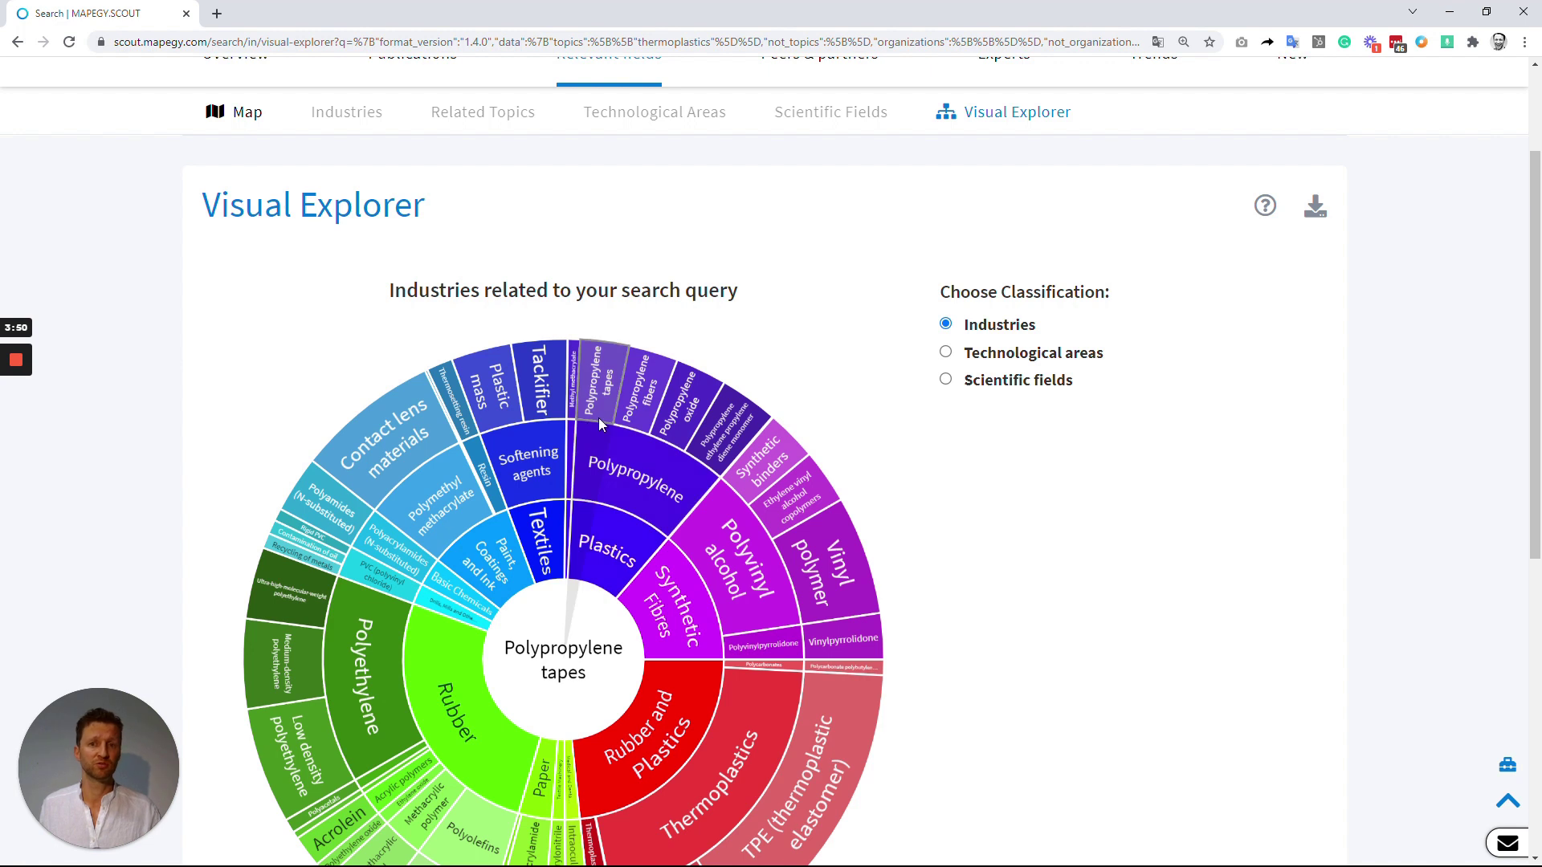
scroll(615, 427, up, 2)
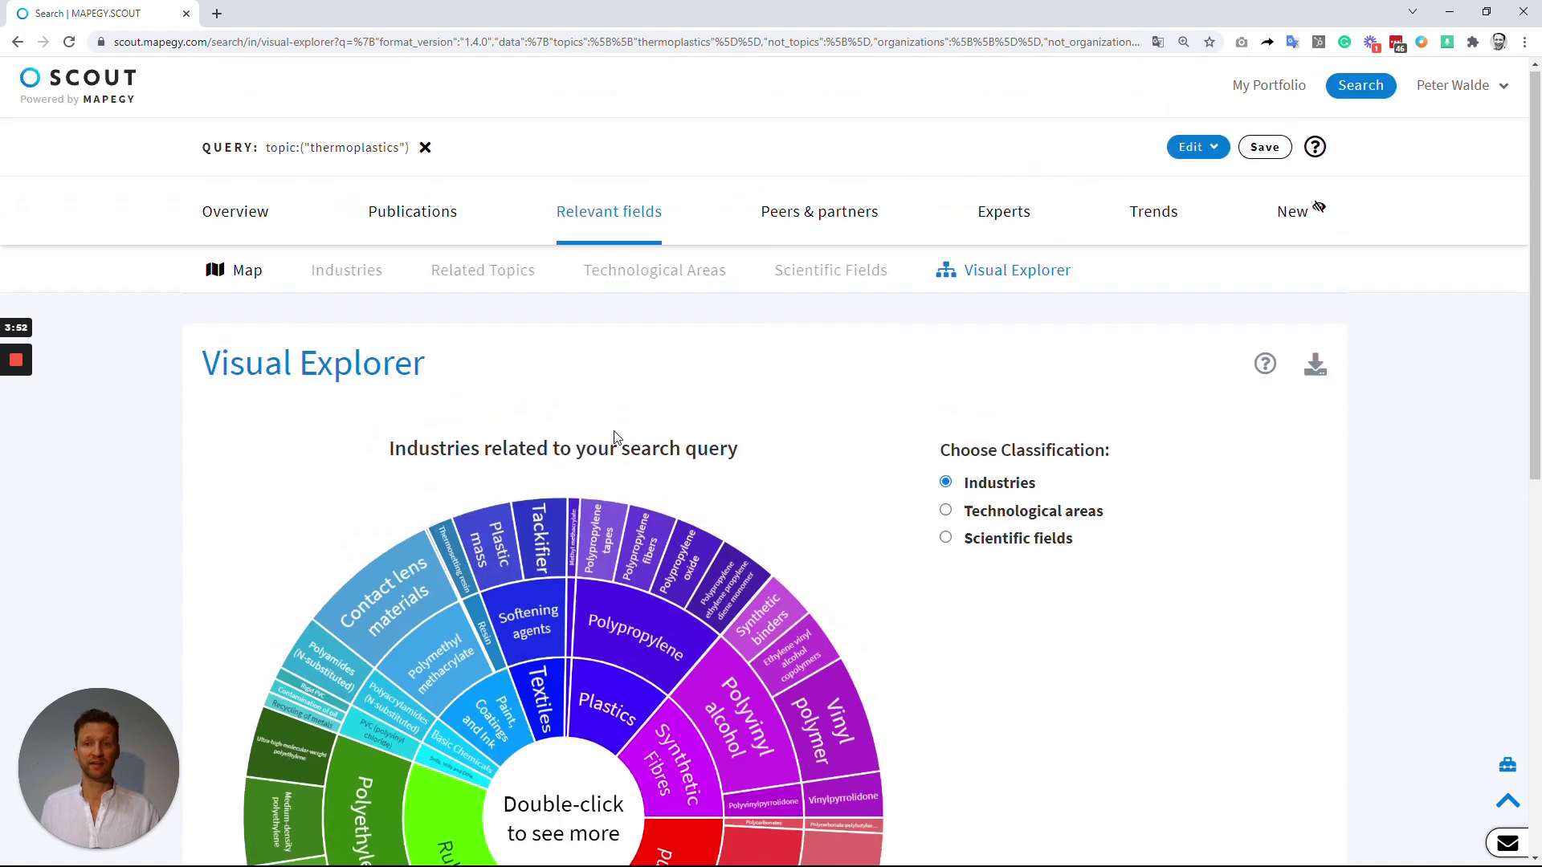
Go to My Portfolio and filter its items by the owner PAG Scout Group.
click(1254, 88)
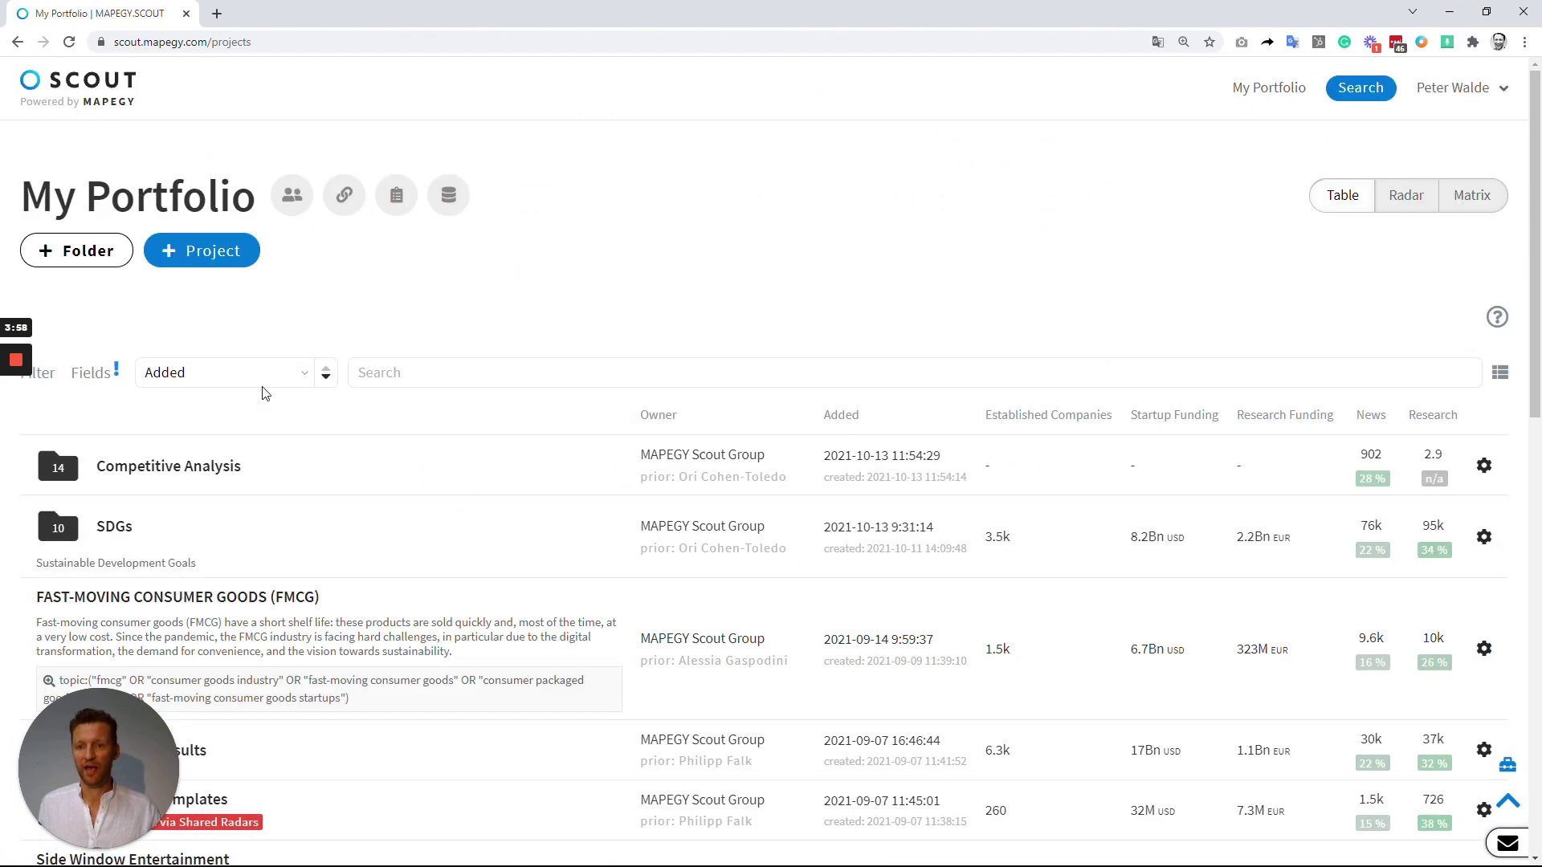
click(49, 385)
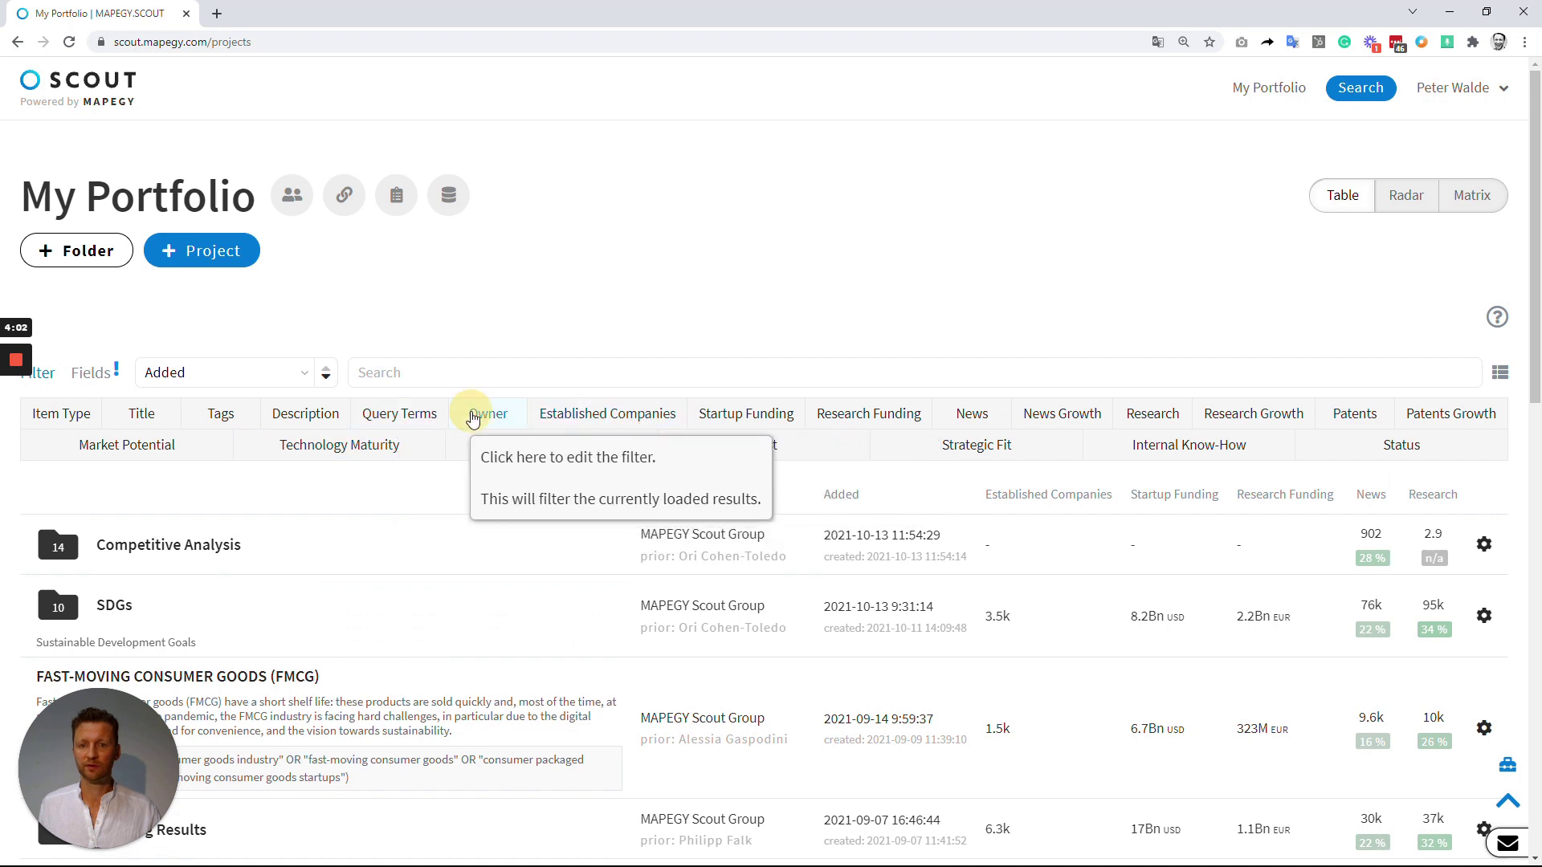
click(475, 414)
click(631, 552)
click(851, 607)
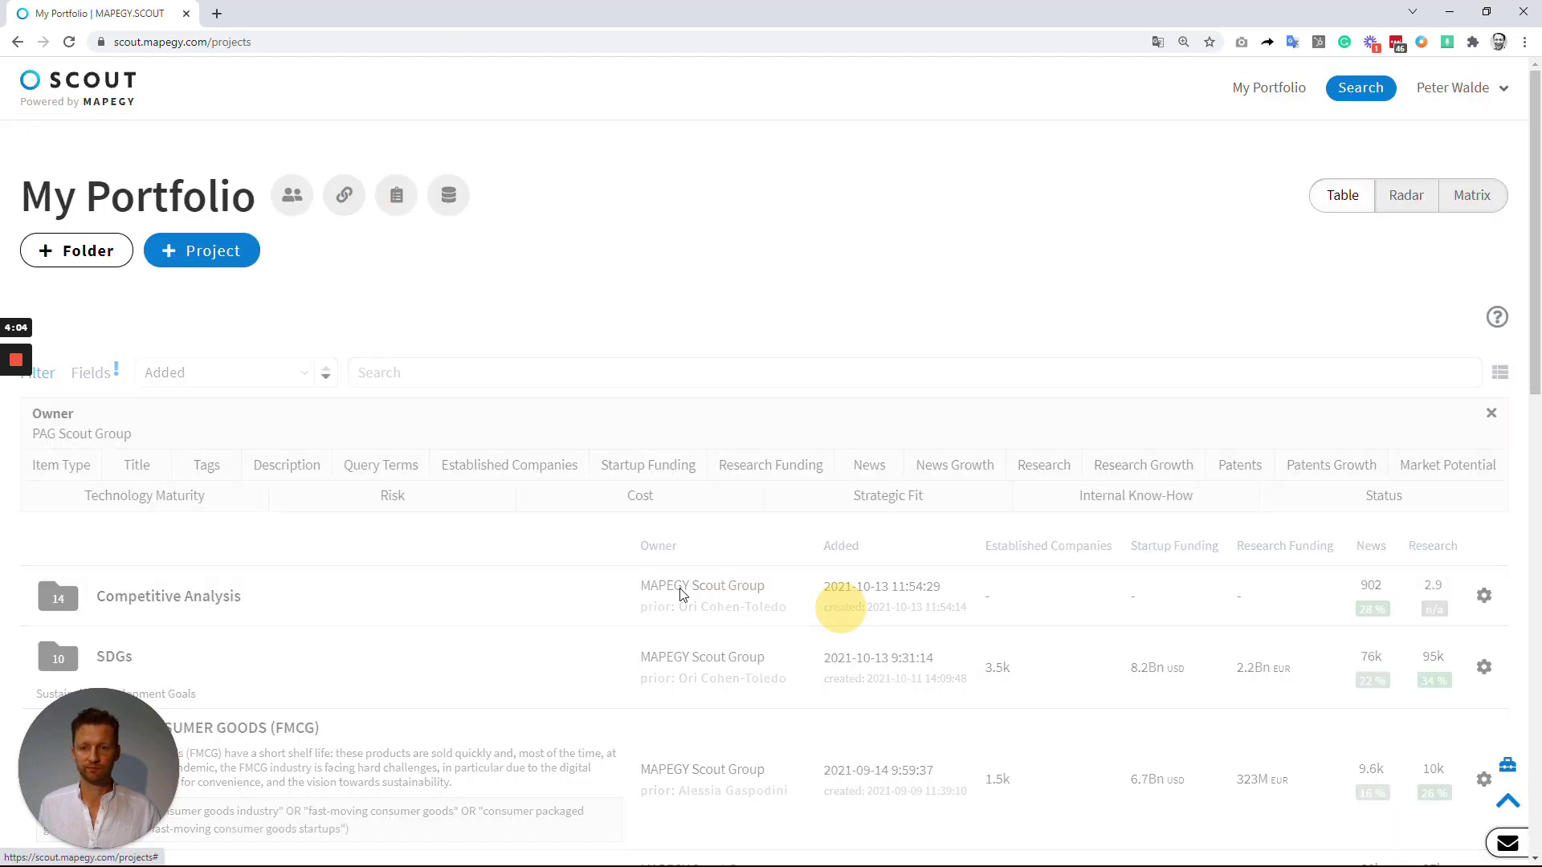
Open the folder 6) Technologie-Scouting / Trends in a new browser tab and switch to it.
scroll(265, 545, down, 5)
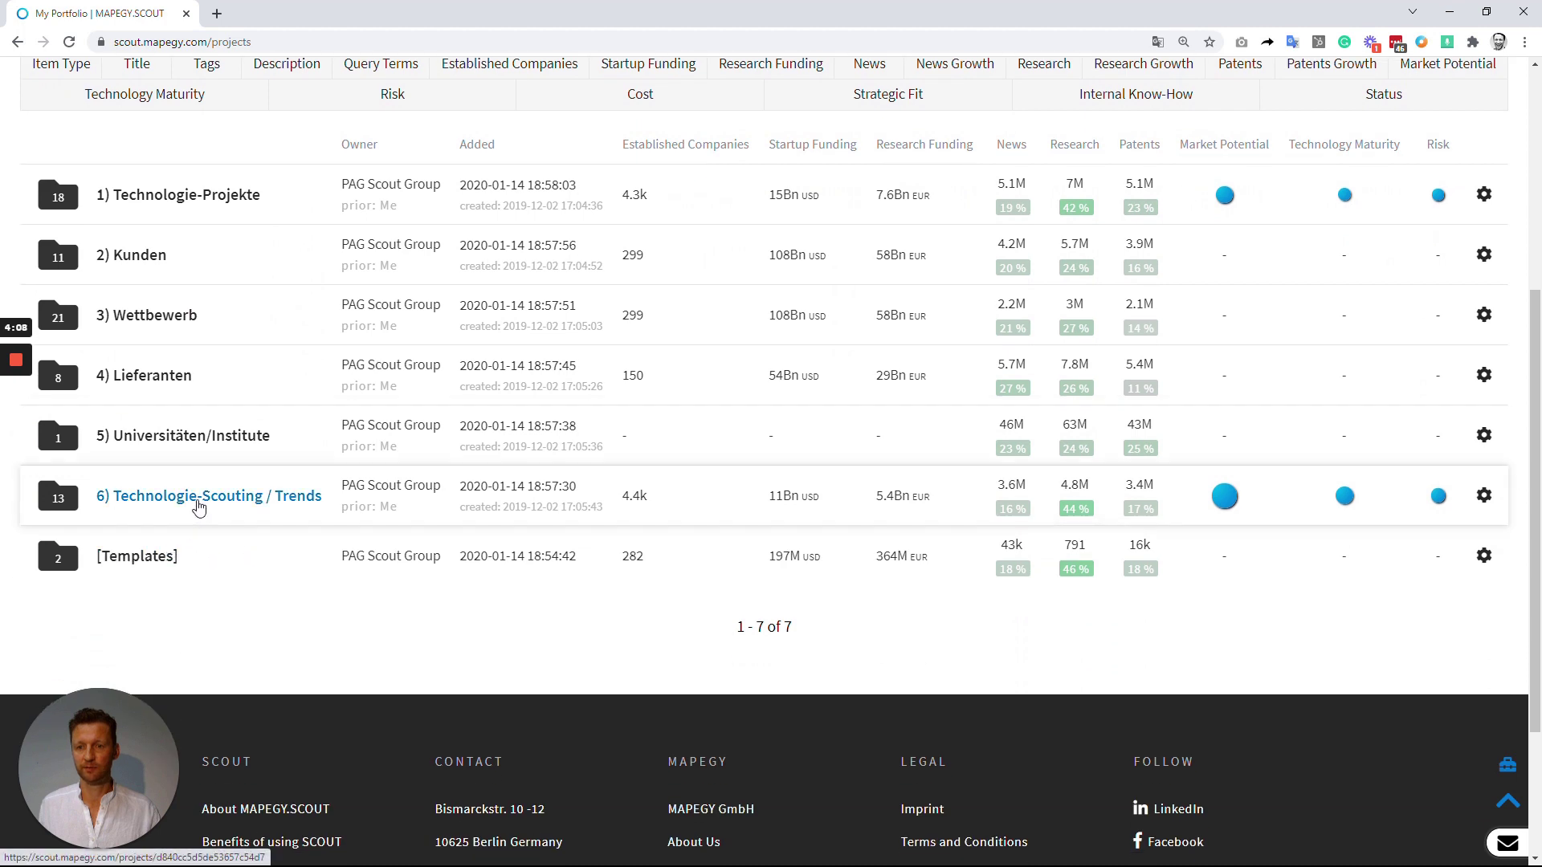
right_click(199, 508)
click(257, 518)
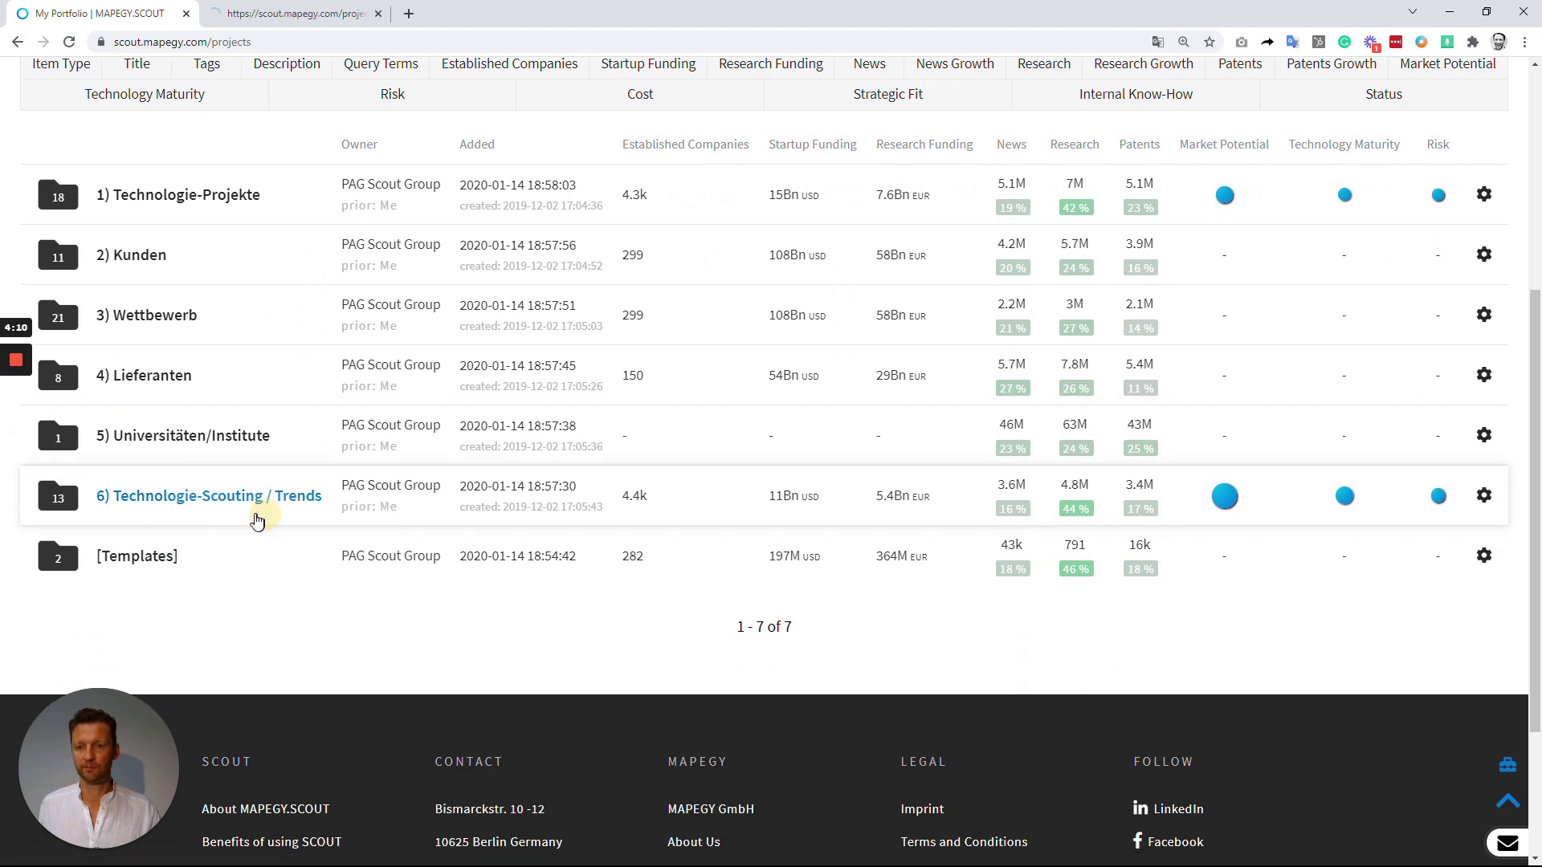
click(277, 13)
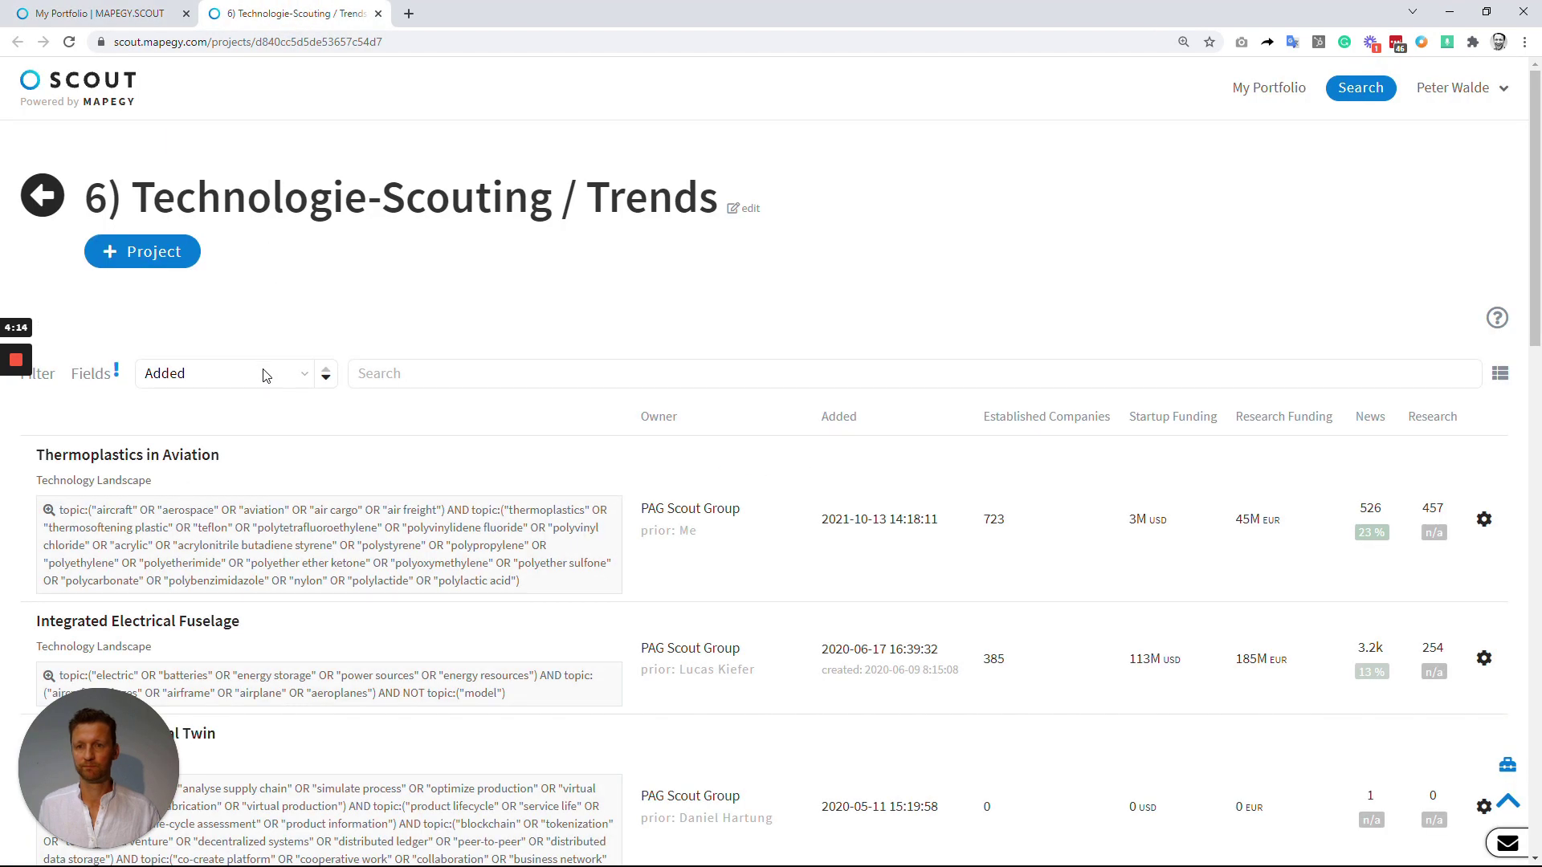
Open the project HIGH PERFORMANCE THERMOPLASTICS & AVIATION from the second page of the folder's project list.
scroll(272, 405, down, 10)
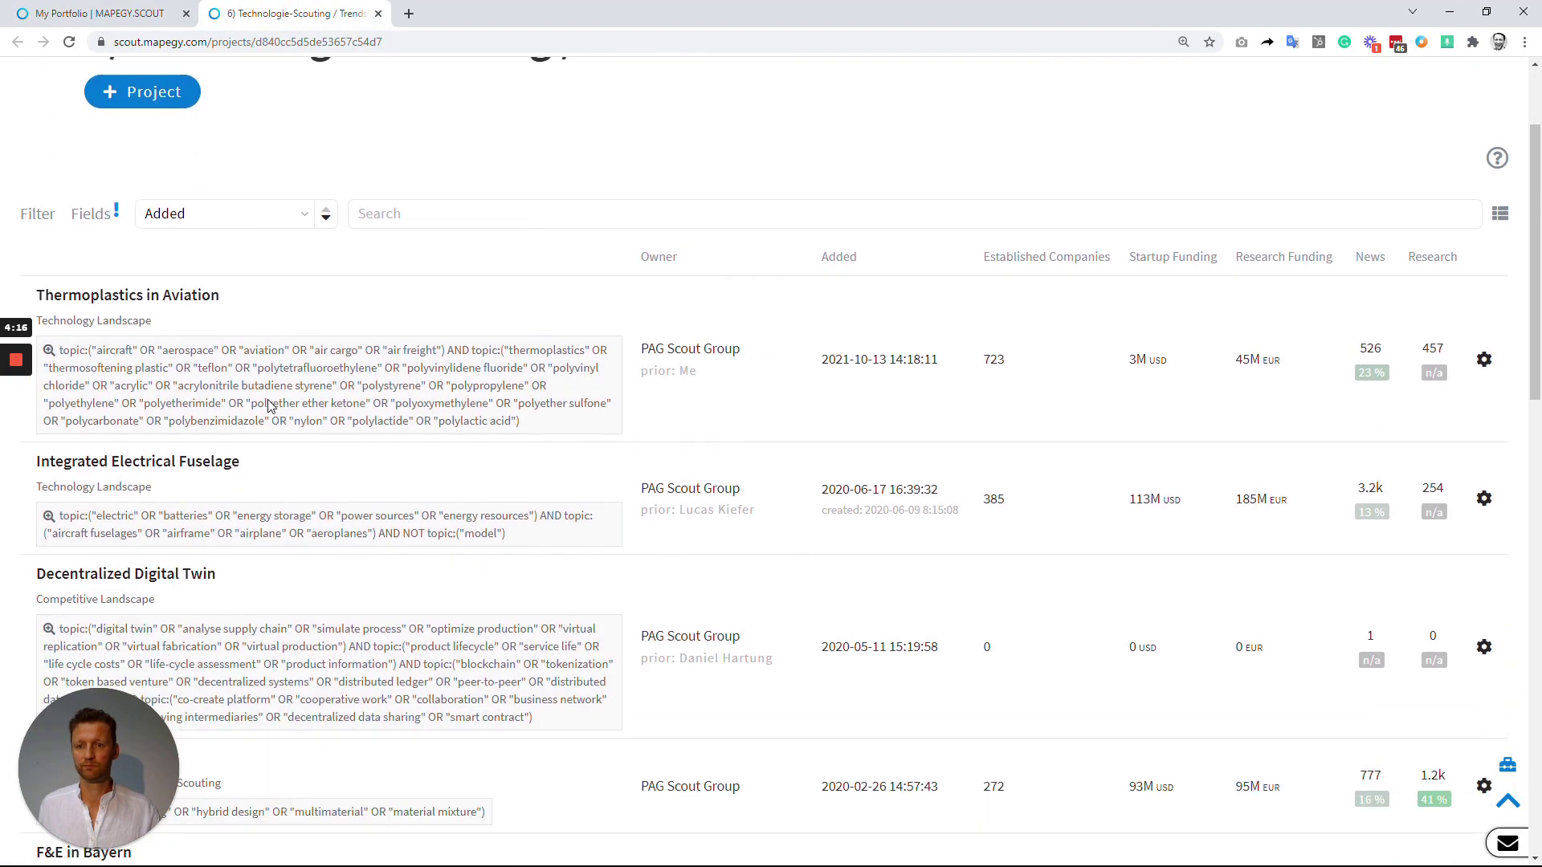
scroll(271, 413, down, 7)
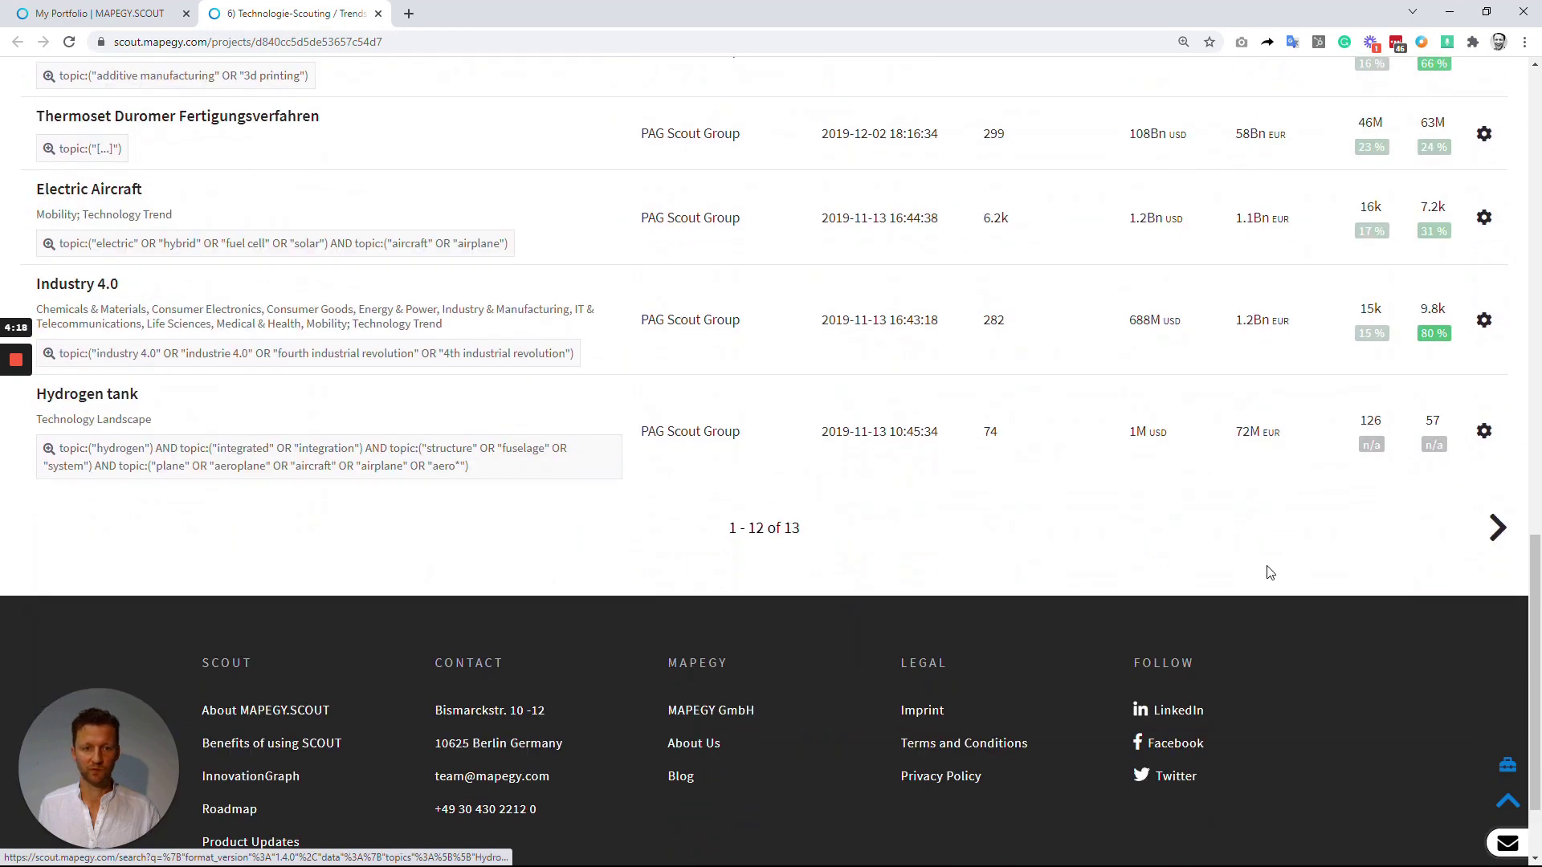
click(1484, 530)
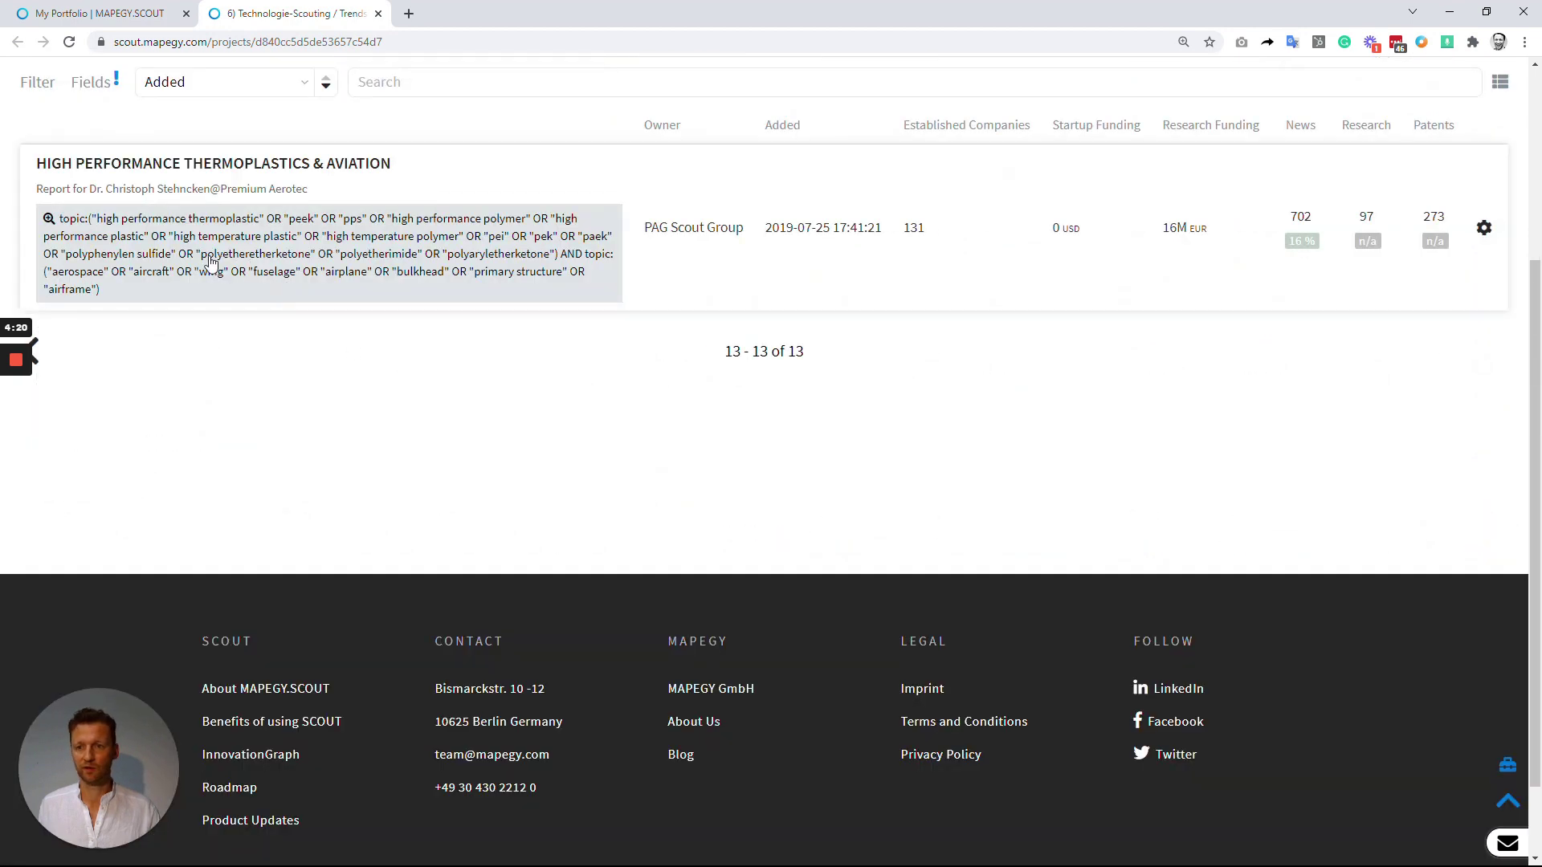
click(178, 165)
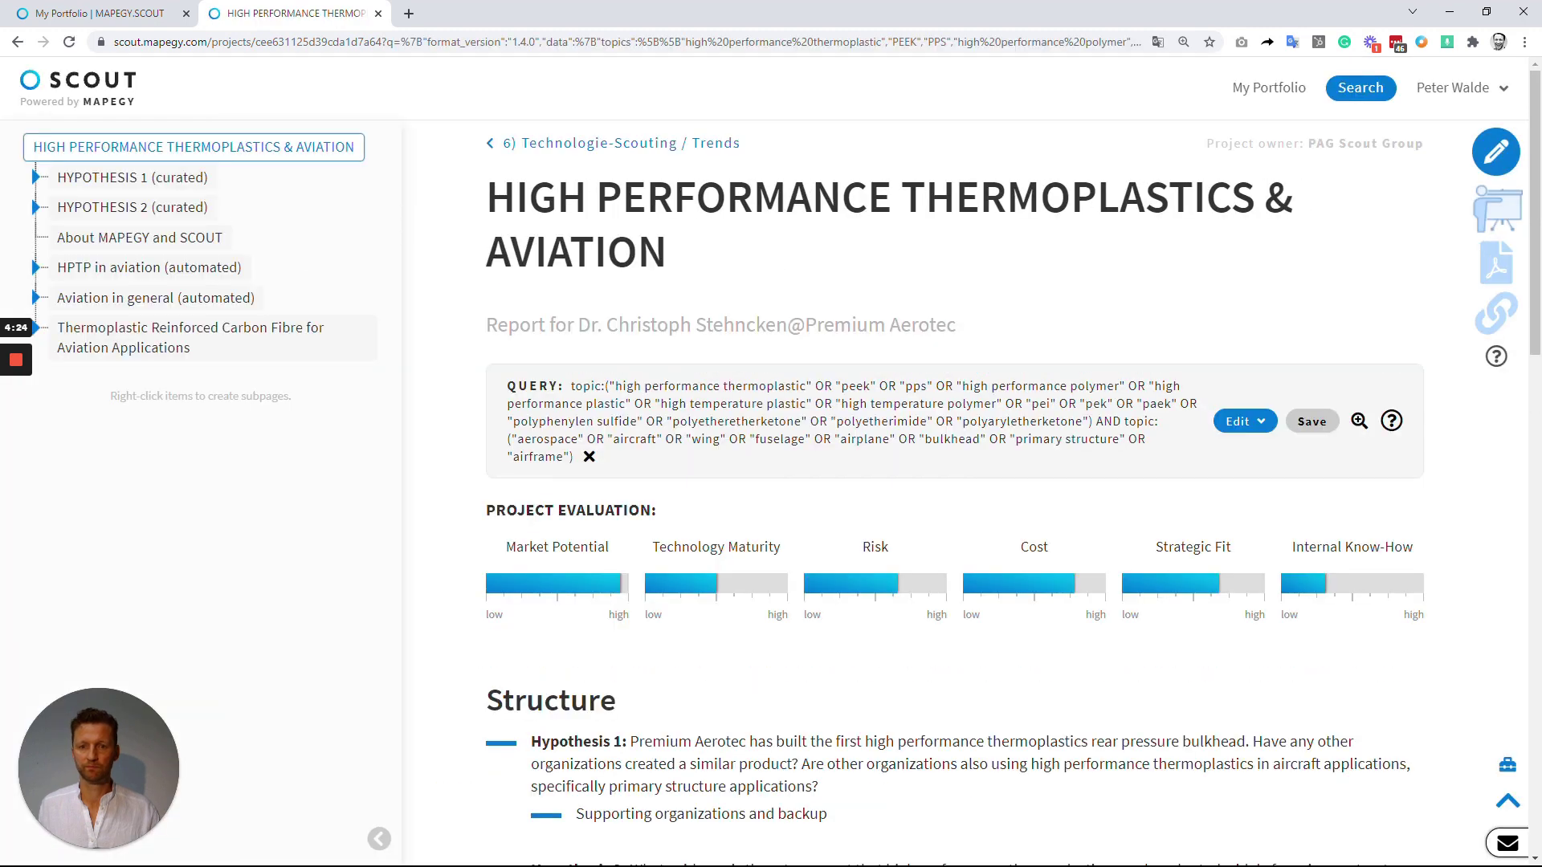
Expand the project's query to examine its thermoplastic and aerospace topic groups, and return to the portfolio overview.
click(1239, 422)
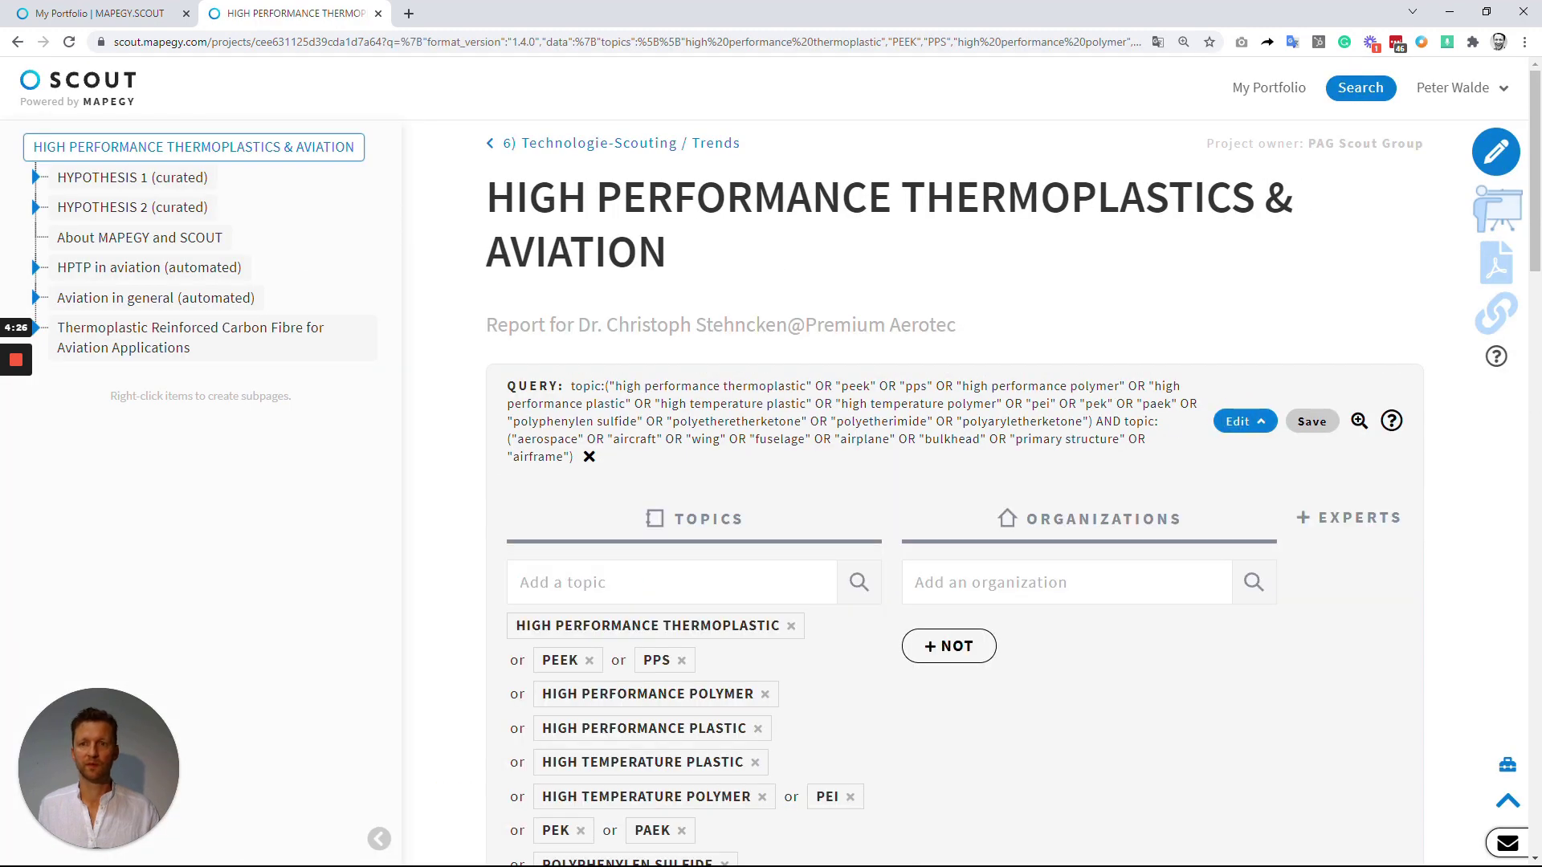
scroll(615, 347, down, 6)
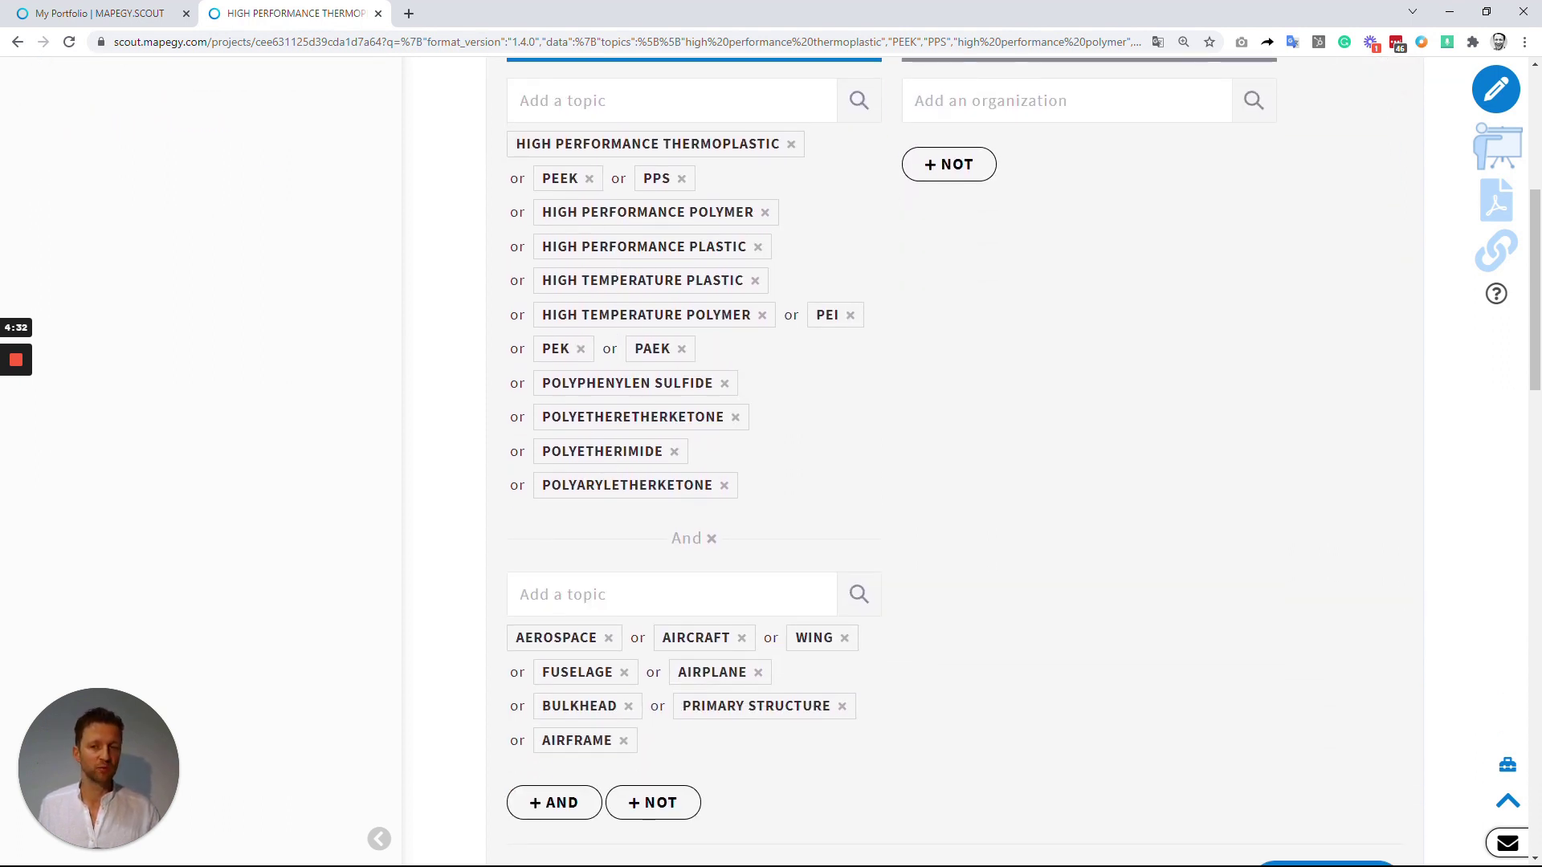
scroll(650, 425, down, 1)
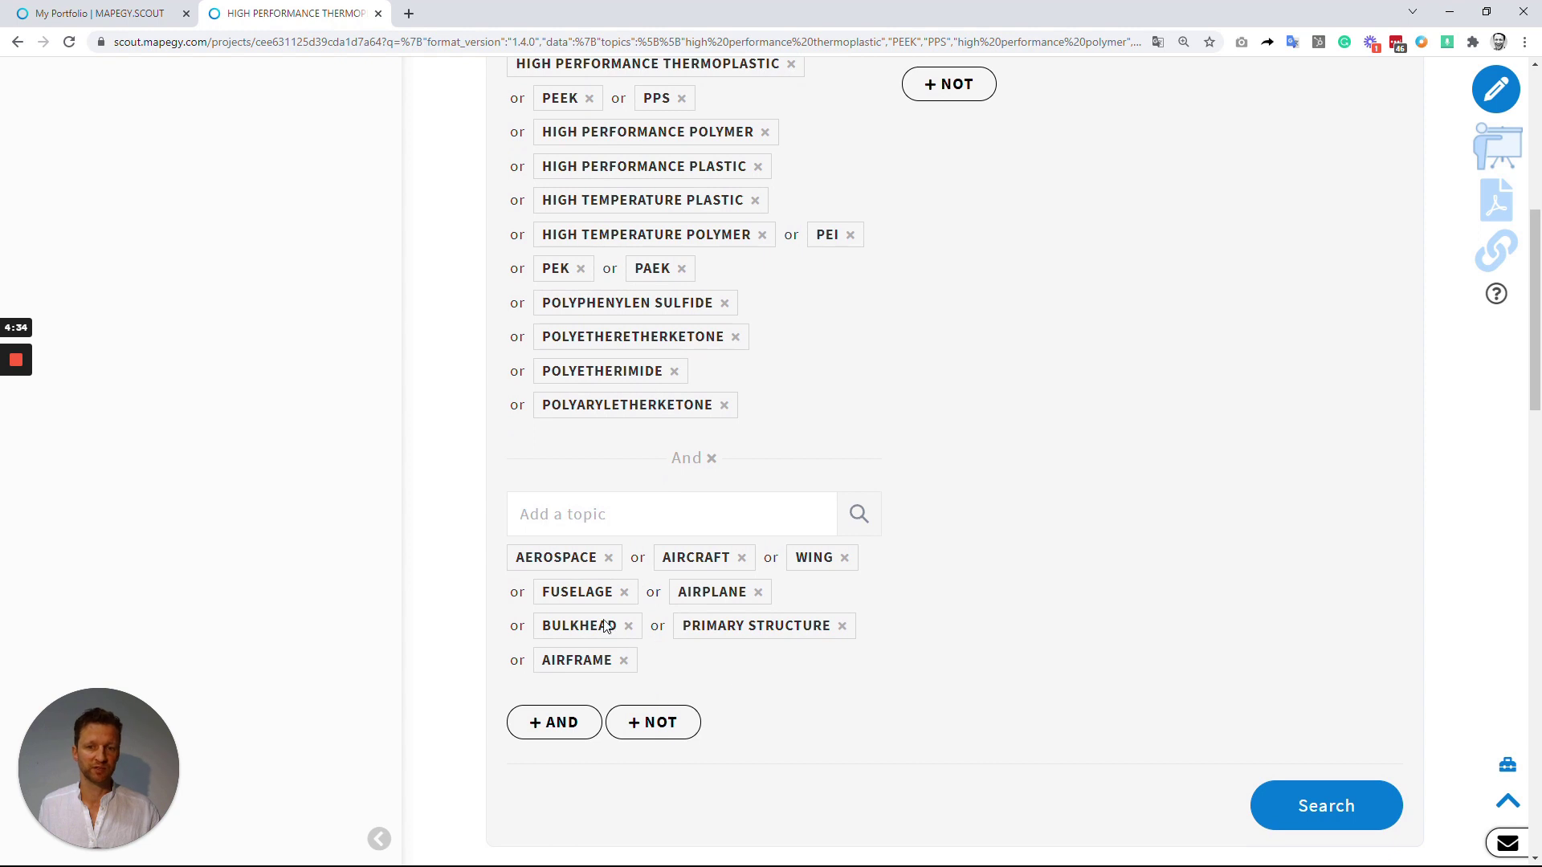
scroll(652, 552, up, 5)
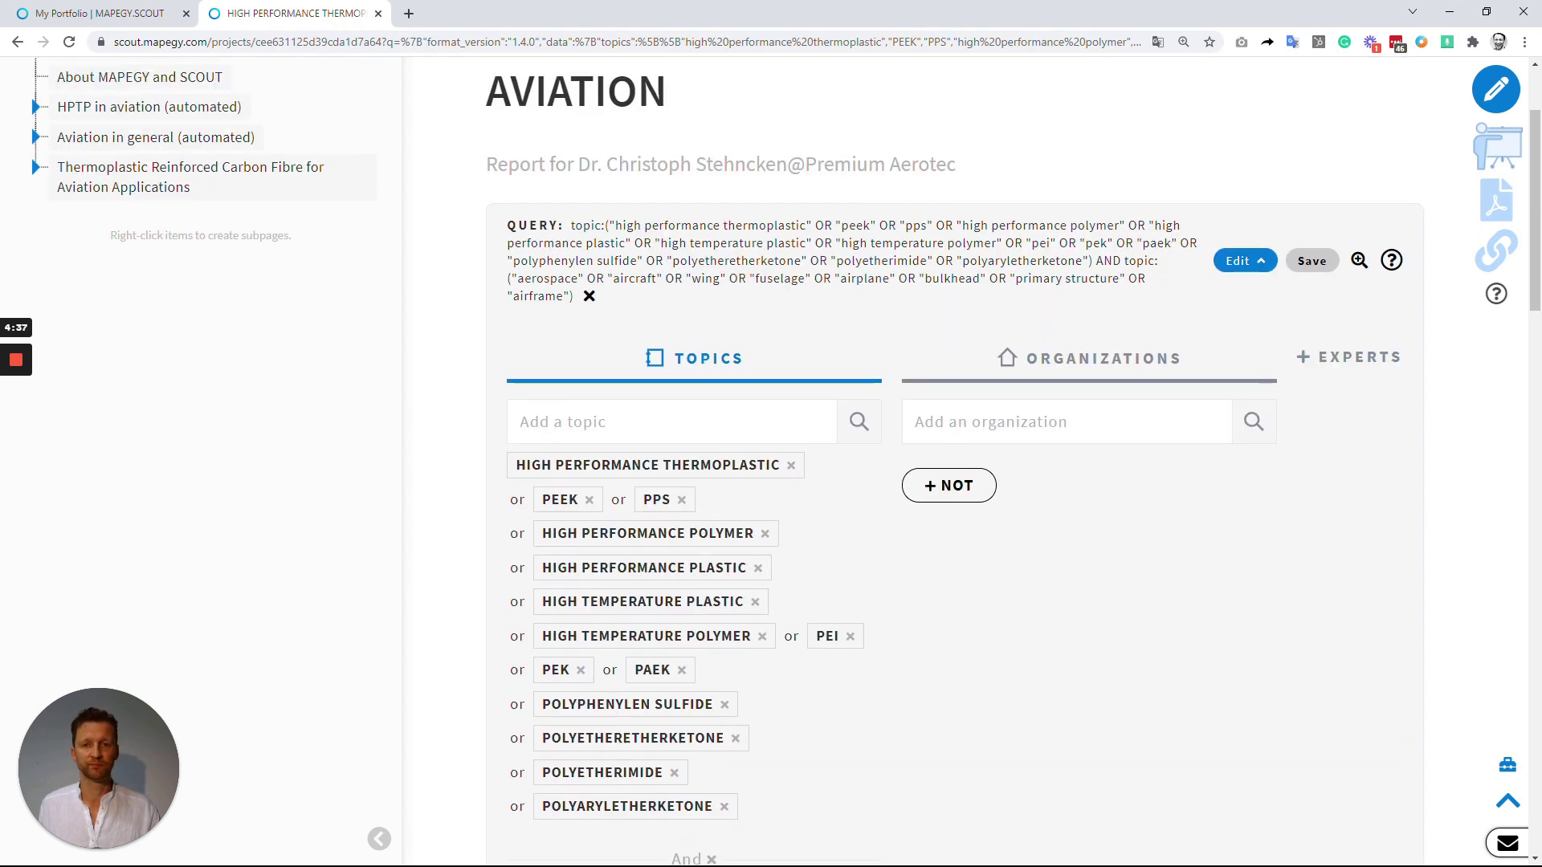
scroll(645, 508, up, 2)
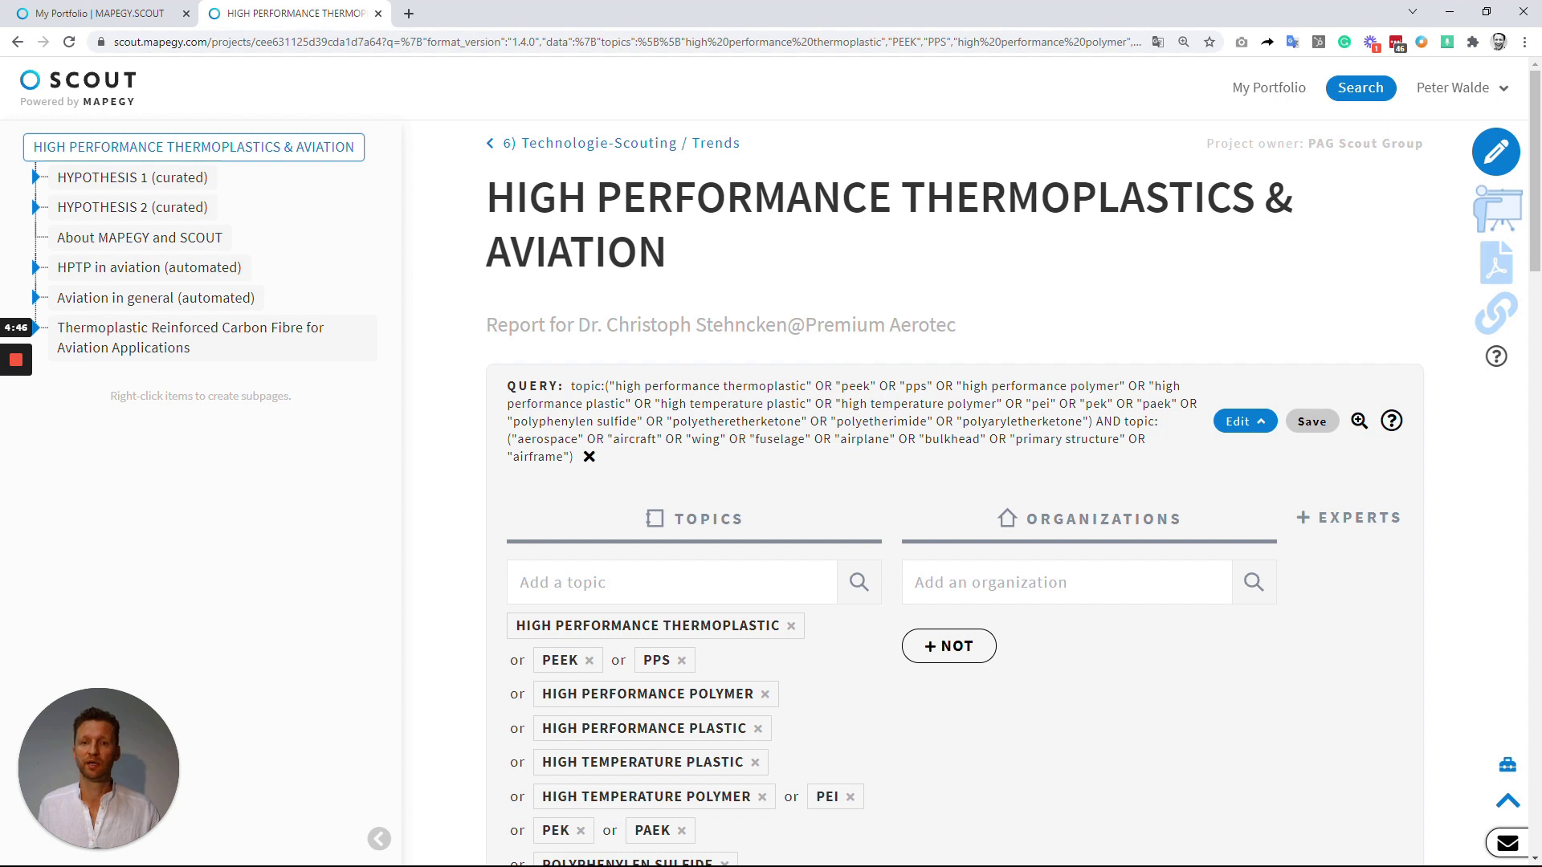
click(131, 14)
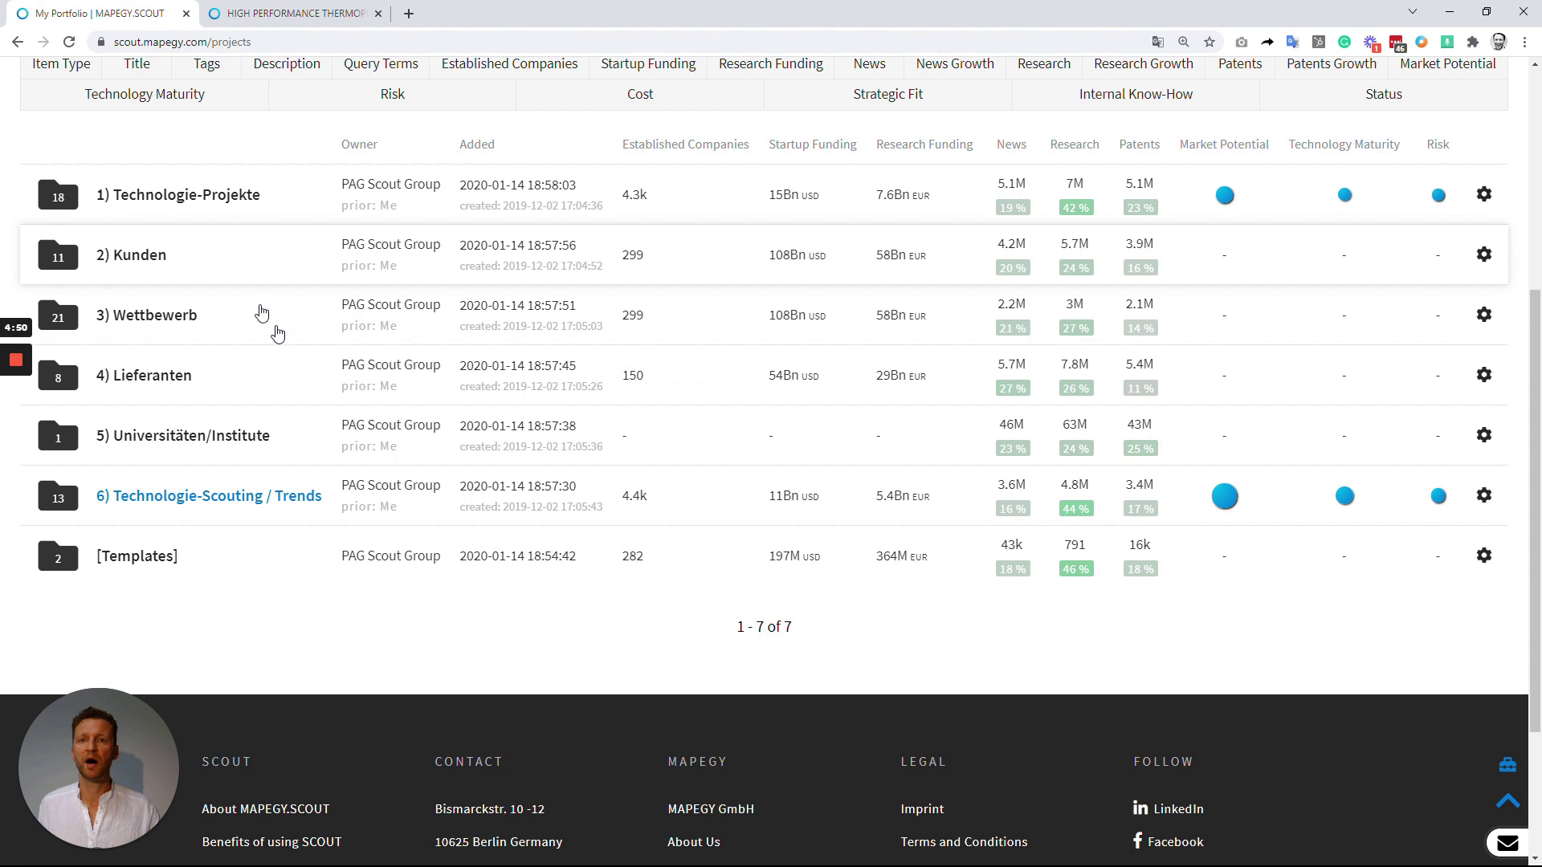